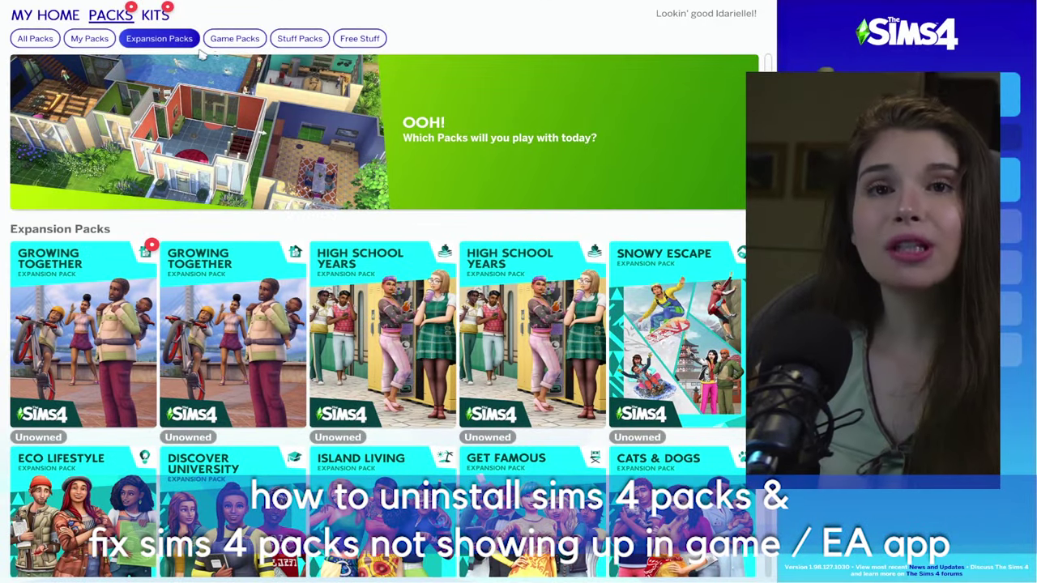
# - Browse the Game Packs, Stuff Packs and Free Stuff lists in The Sims 4 pack catalogue
pyautogui.click(235, 39)
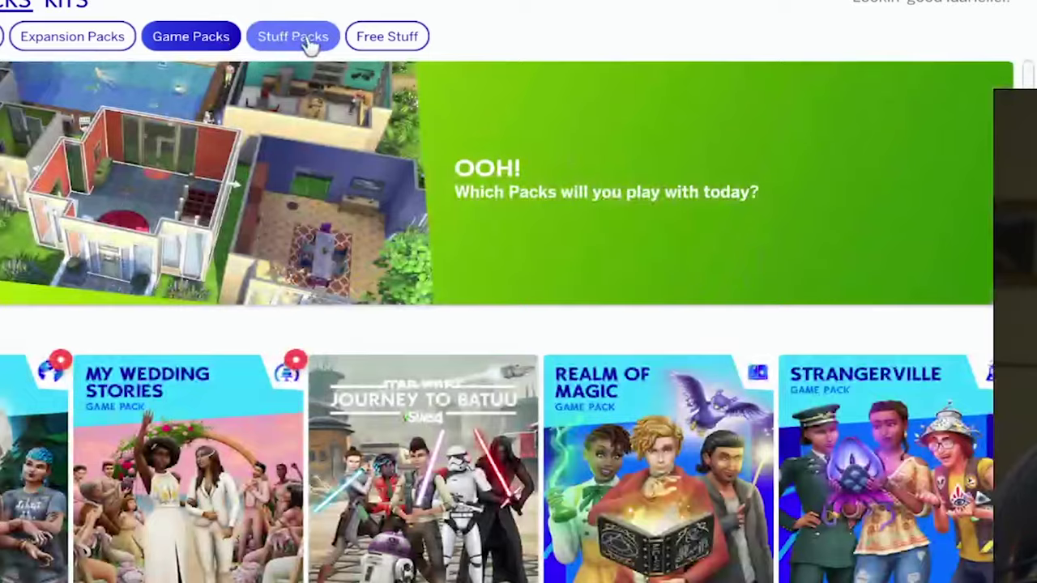
pyautogui.click(299, 38)
pyautogui.click(387, 36)
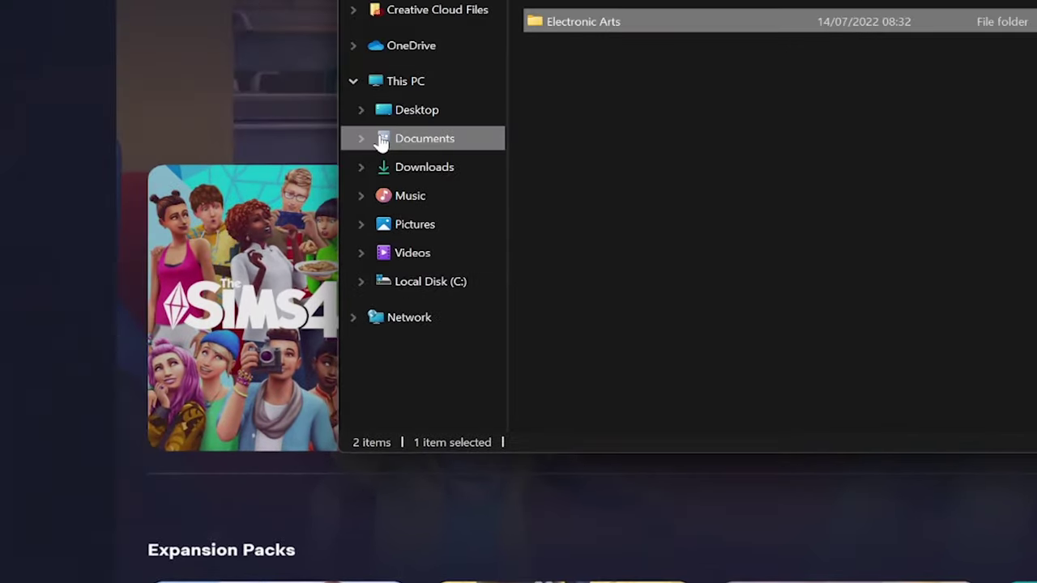
# - Copy the Electronic Arts folder from Documents for backup, then show Local Disk (C:)
pyautogui.click(223, 29)
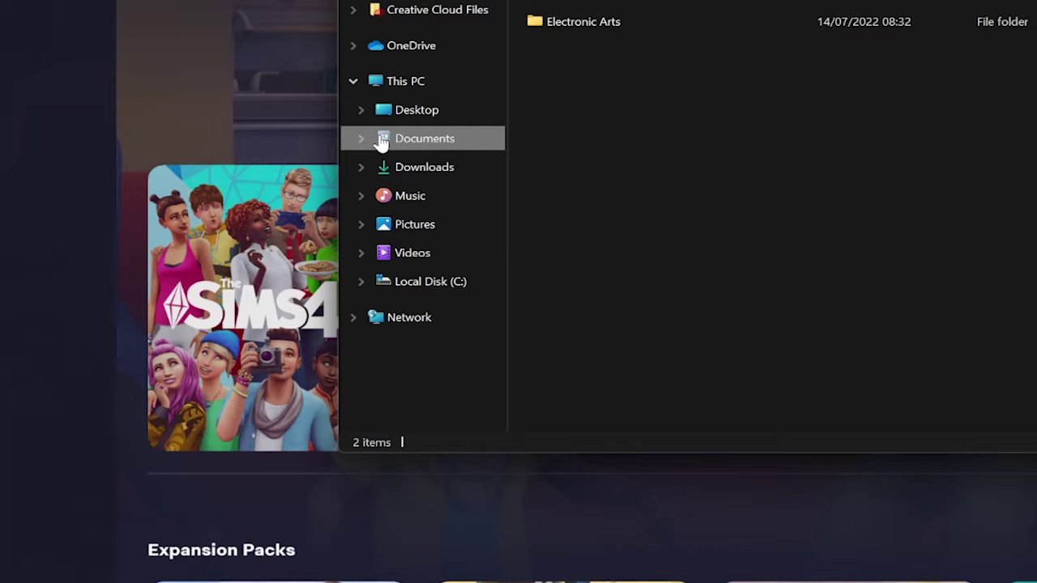
pyautogui.click(602, 33)
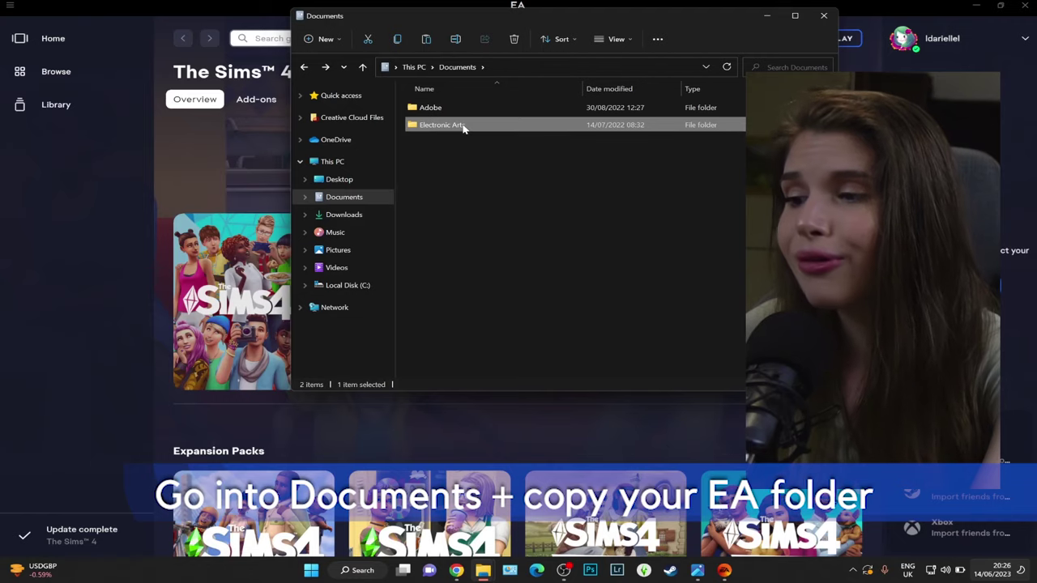
pyautogui.rightClick(457, 129)
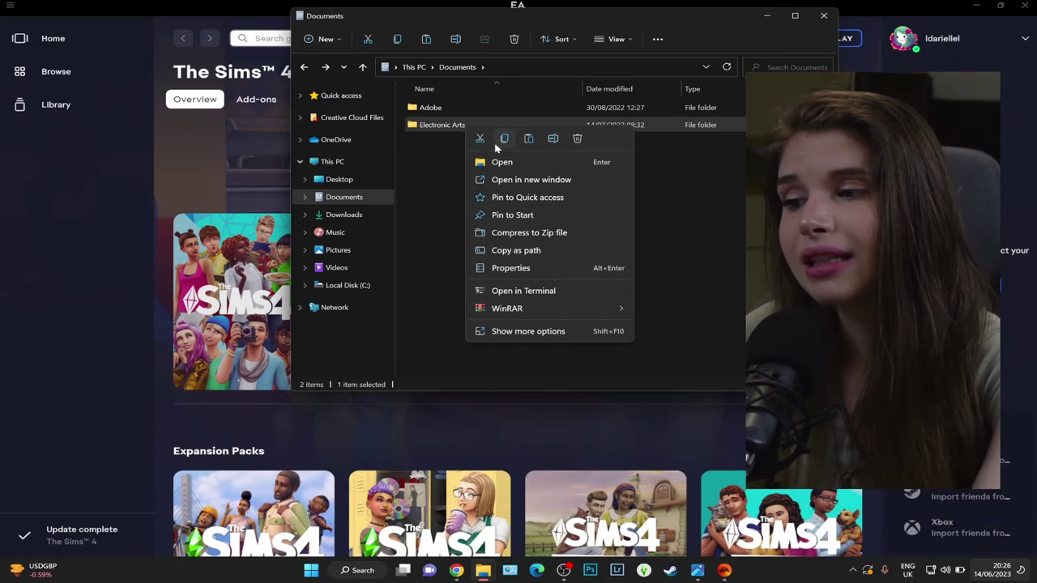
pyautogui.click(504, 138)
pyautogui.click(292, 286)
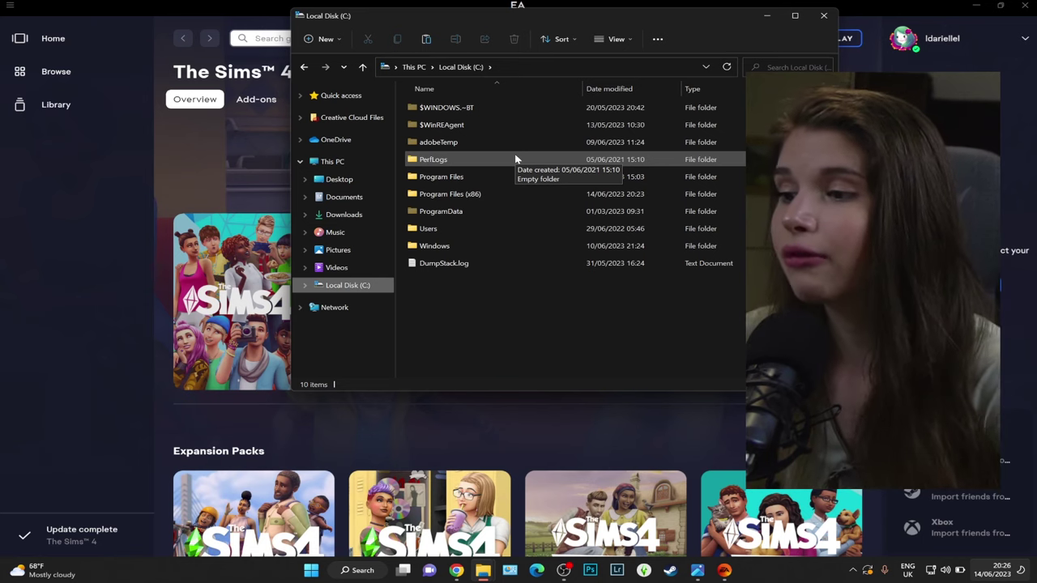
# - Check the drives' free space, 107 GB on C:, and move the window aside
pyautogui.click(328, 179)
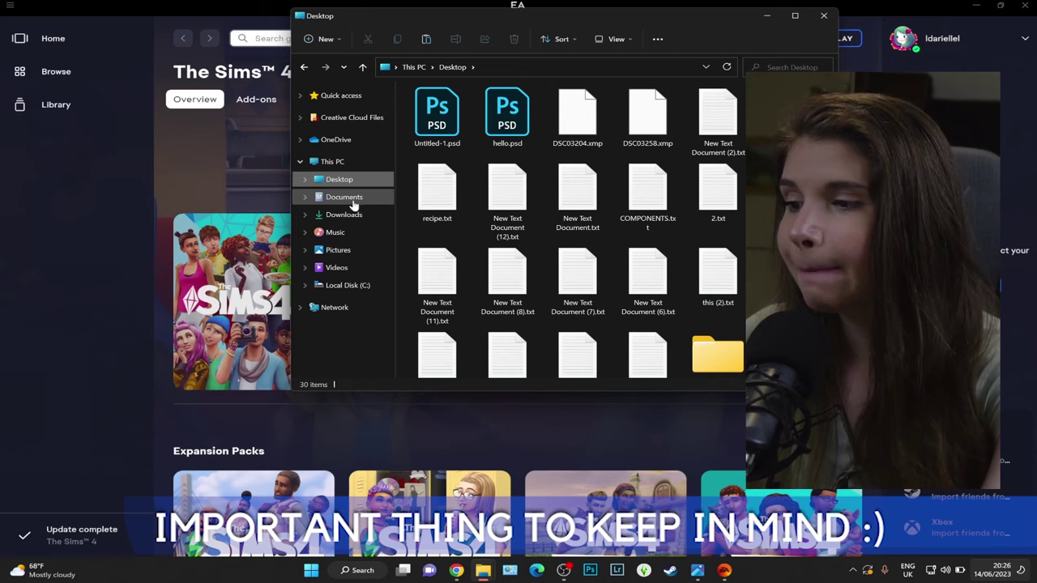
pyautogui.click(332, 161)
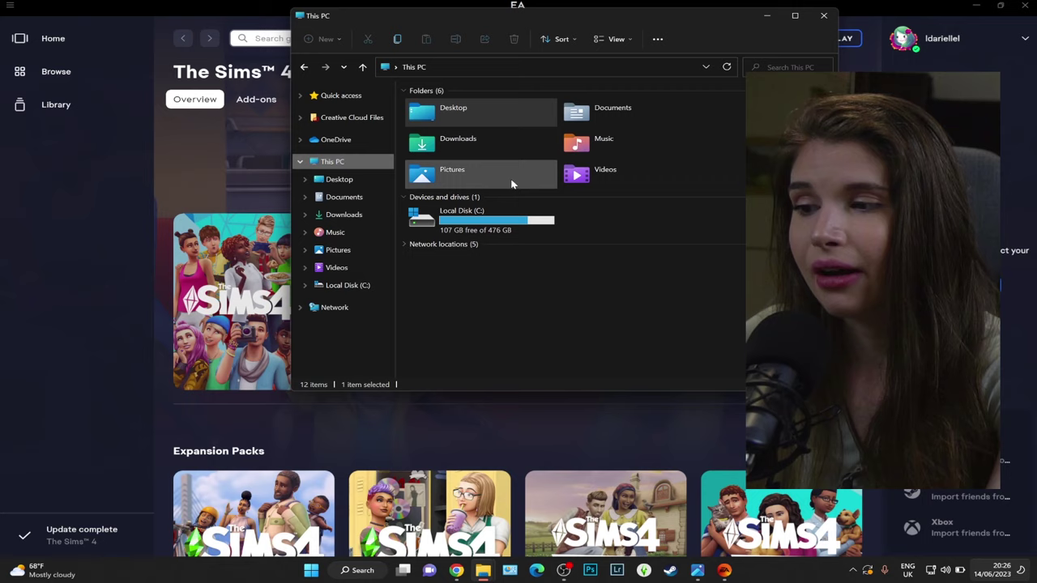
pyautogui.moveTo(466, 213)
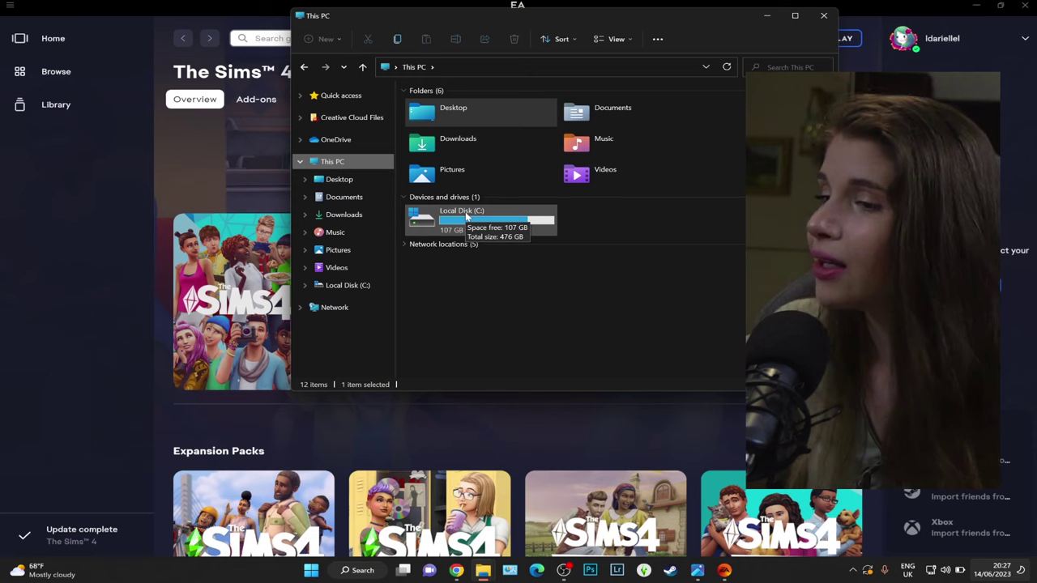
pyautogui.moveTo(546, 25); pyautogui.dragTo(704, 43)
# - Check the Electronic Arts folder's size in its Properties (632 MB)
pyautogui.click(503, 214)
pyautogui.rightClick(596, 141)
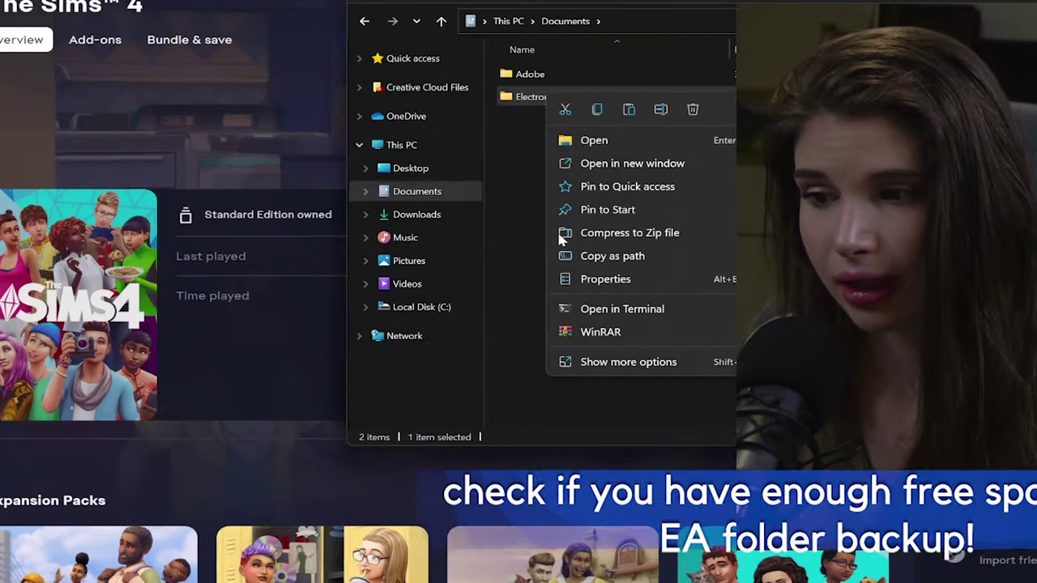
pyautogui.click(604, 279)
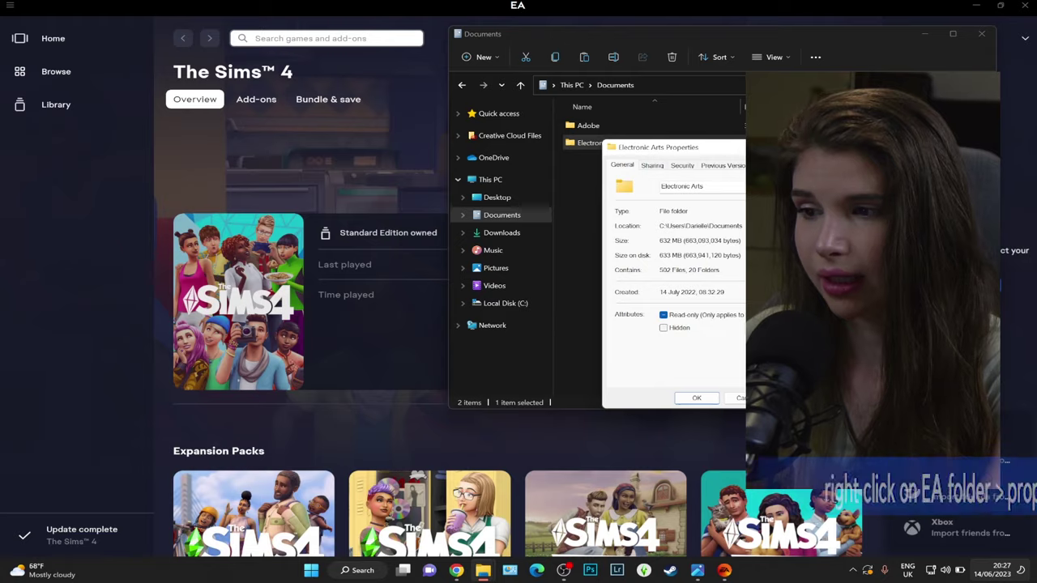
pyautogui.press('Escape')
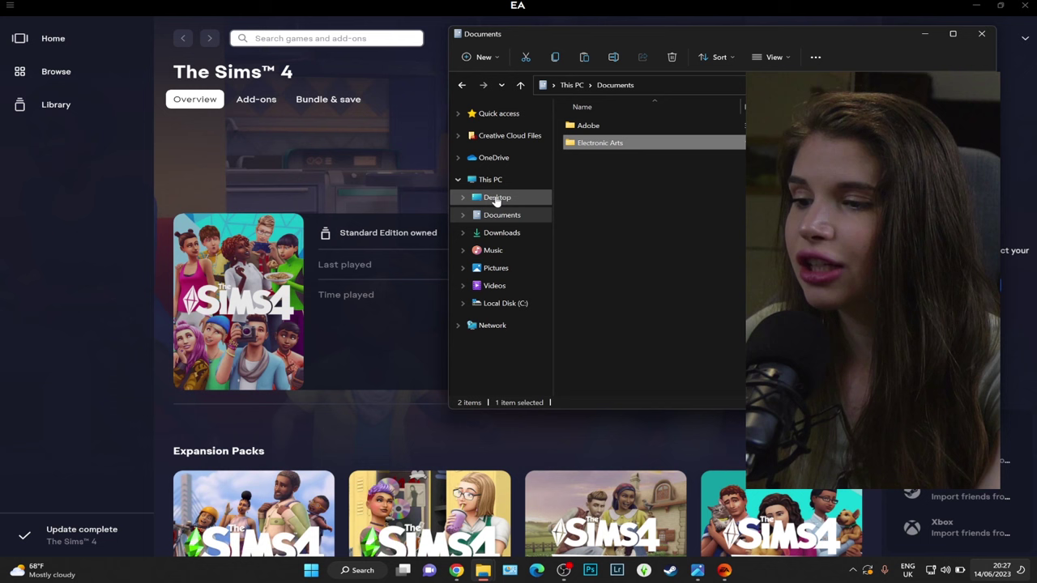
# - Paste the Electronic Arts folder copy onto the Desktop
pyautogui.click(496, 198)
pyautogui.rightClick(565, 152)
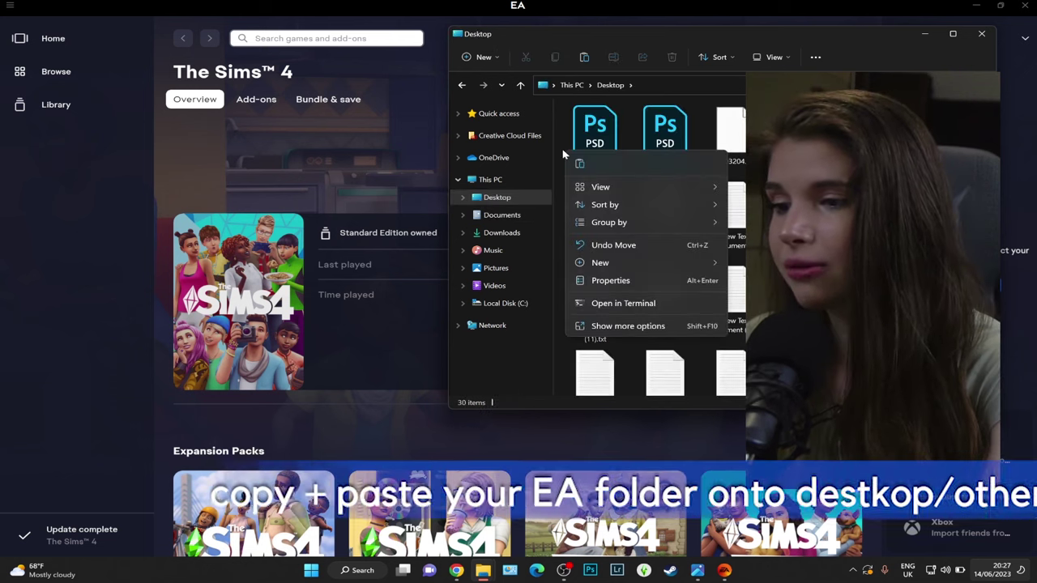
pyautogui.click(616, 325)
pyautogui.click(670, 379)
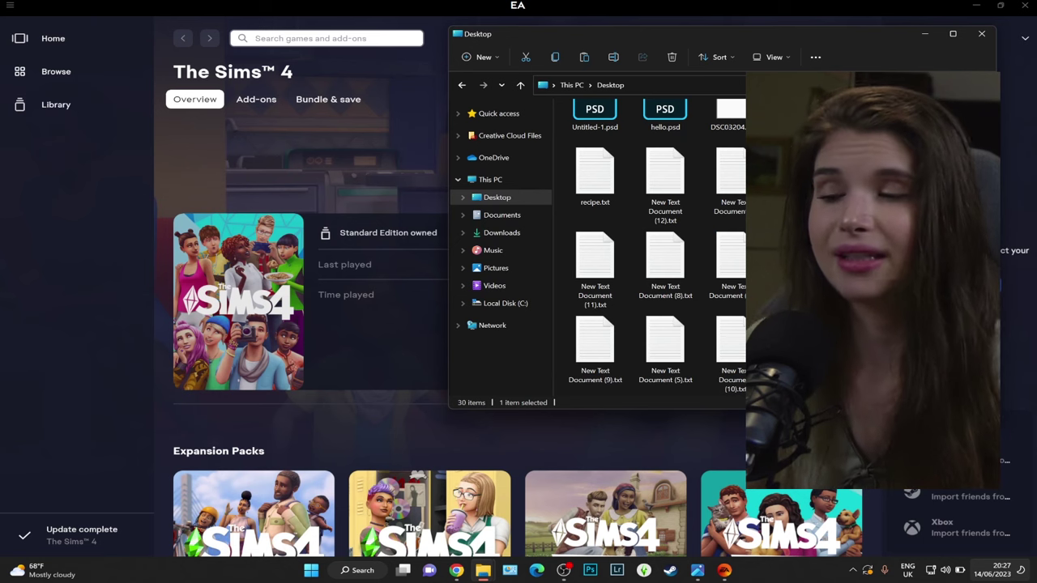
# - Open Documents > Electronic Arts > The Sims 4 and inspect the Mods folder
pyautogui.click(530, 216)
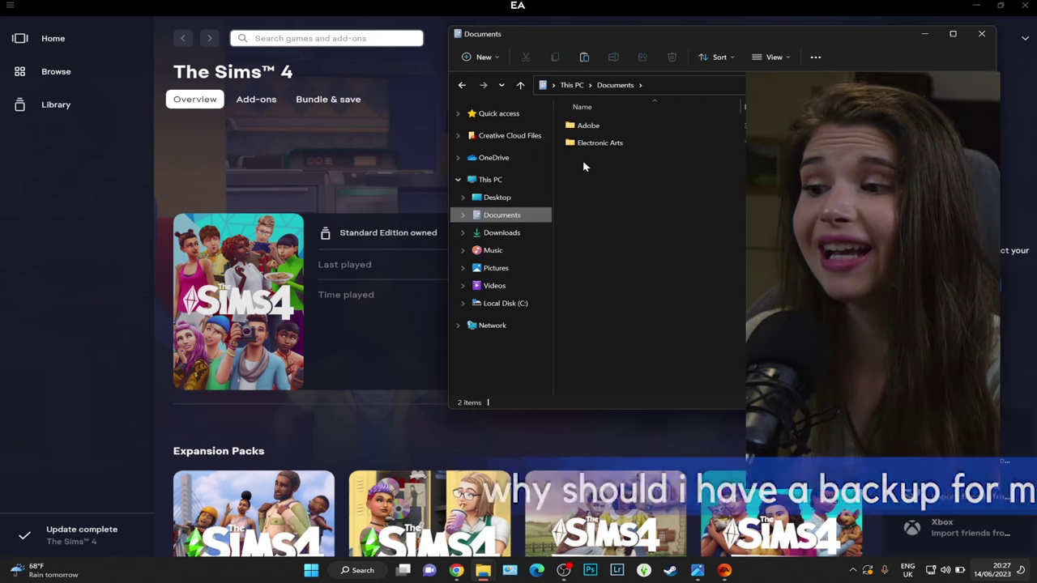
pyautogui.doubleClick(604, 141)
pyautogui.doubleClick(597, 125)
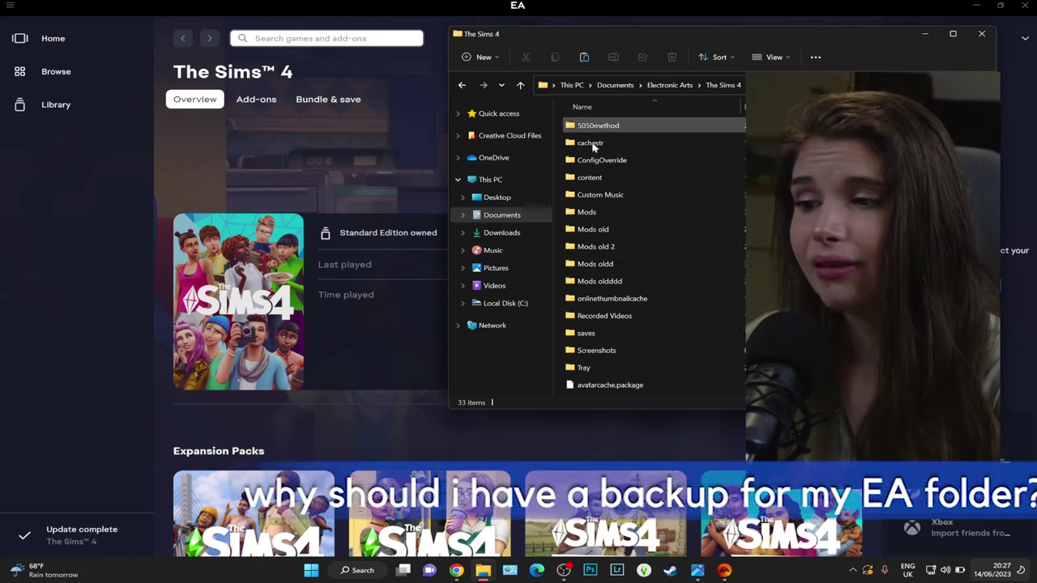
pyautogui.doubleClick(585, 212)
pyautogui.hotkey('alt', 'Left')
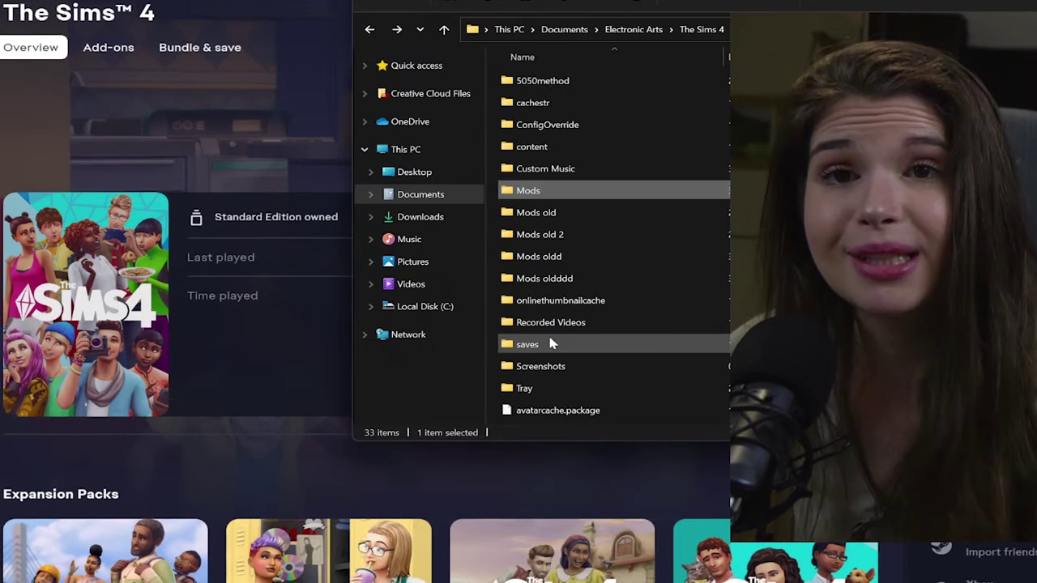
# - Inspect the saves, Tray and Screenshots folders, then return to Electronic Arts
pyautogui.doubleClick(592, 333)
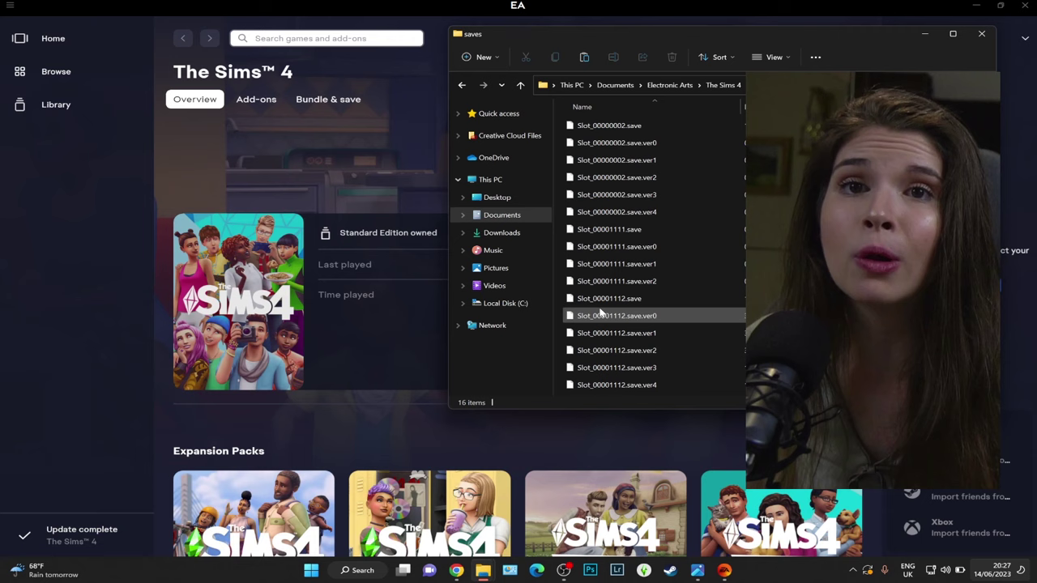
pyautogui.hotkey('alt', 'Left')
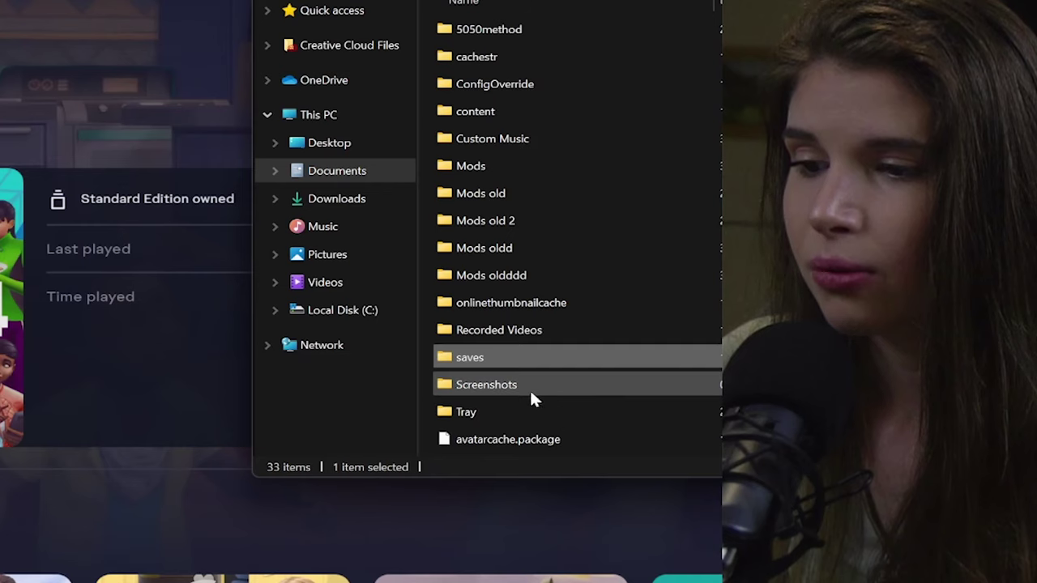
pyautogui.doubleClick(624, 364)
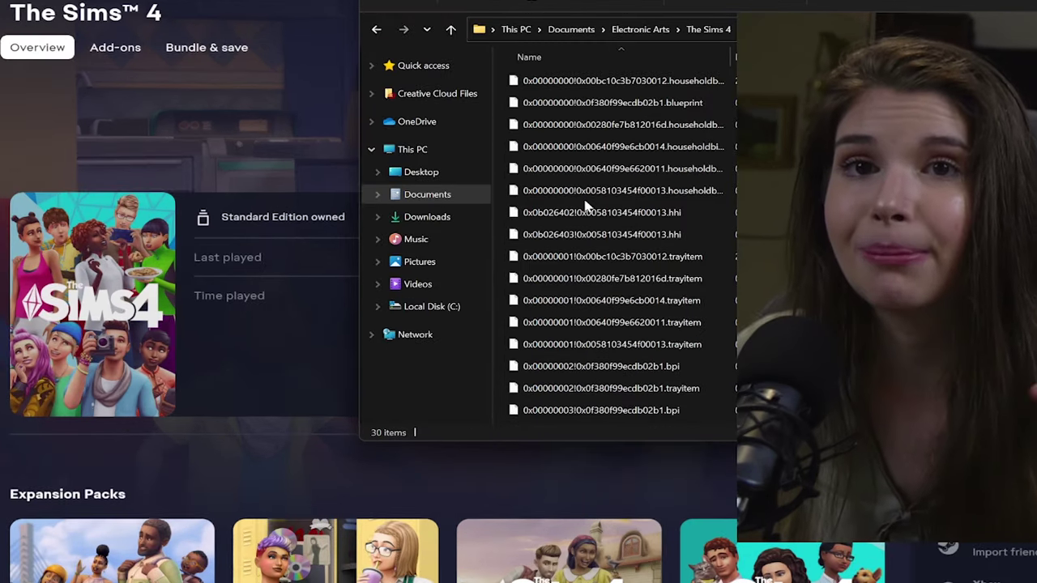
pyautogui.hotkey('alt', 'Left')
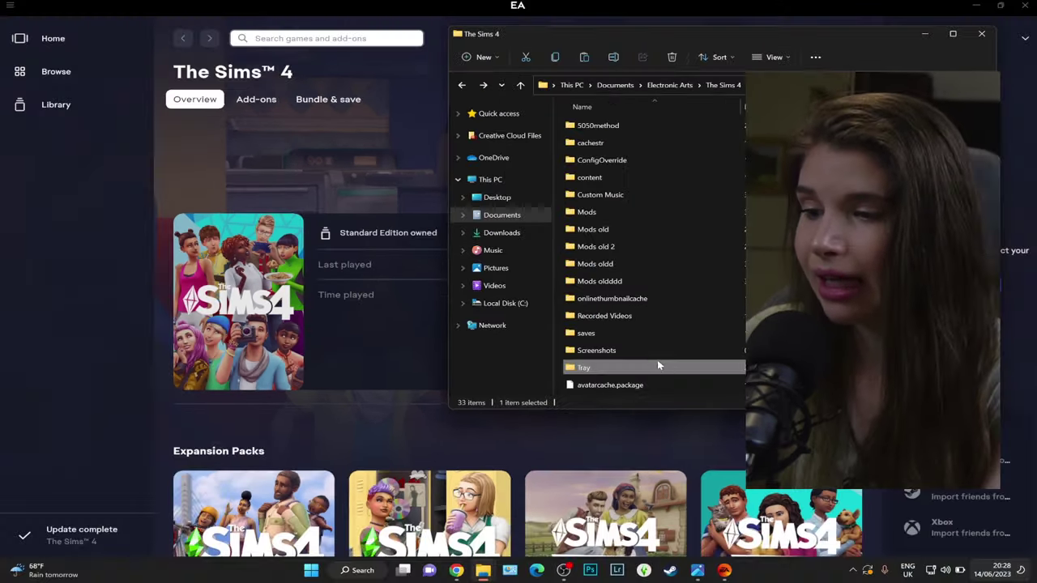
pyautogui.doubleClick(653, 353)
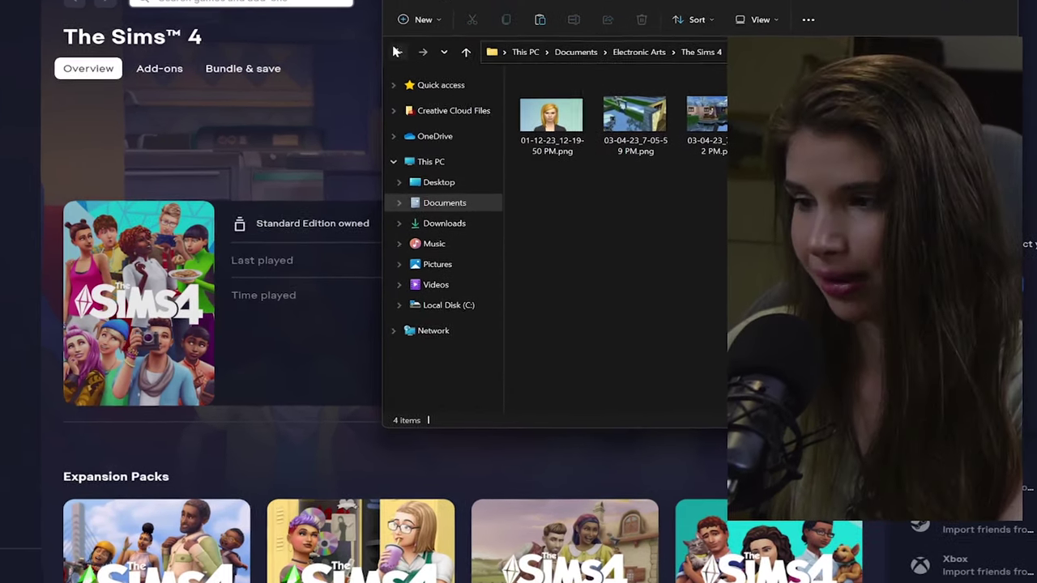
pyautogui.click(397, 52)
pyautogui.click(398, 52)
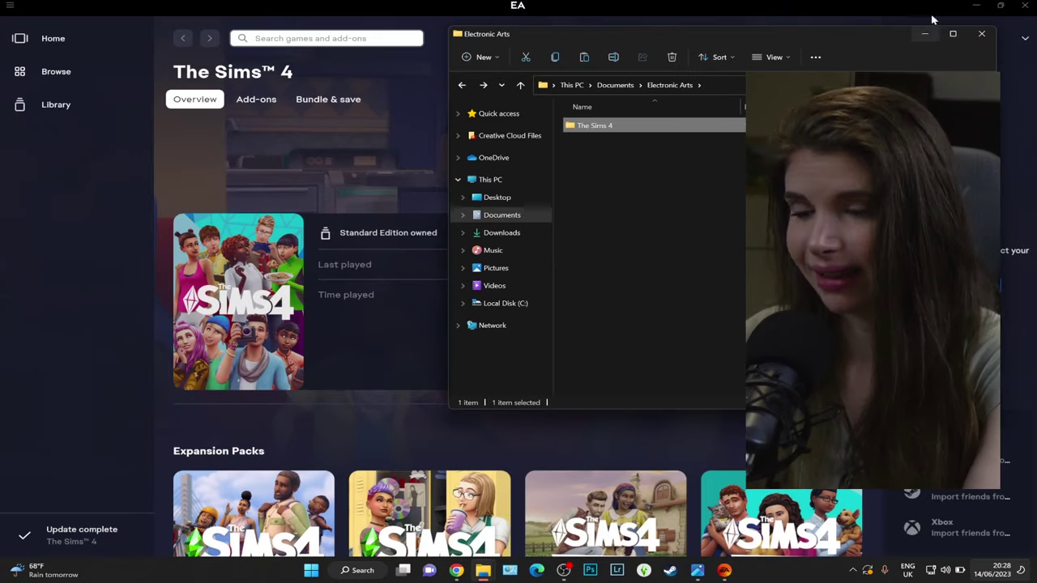
# - Confirm The Sims 4 shows as not installed, then reopen Explorer on the Desktop backup
pyautogui.click(925, 34)
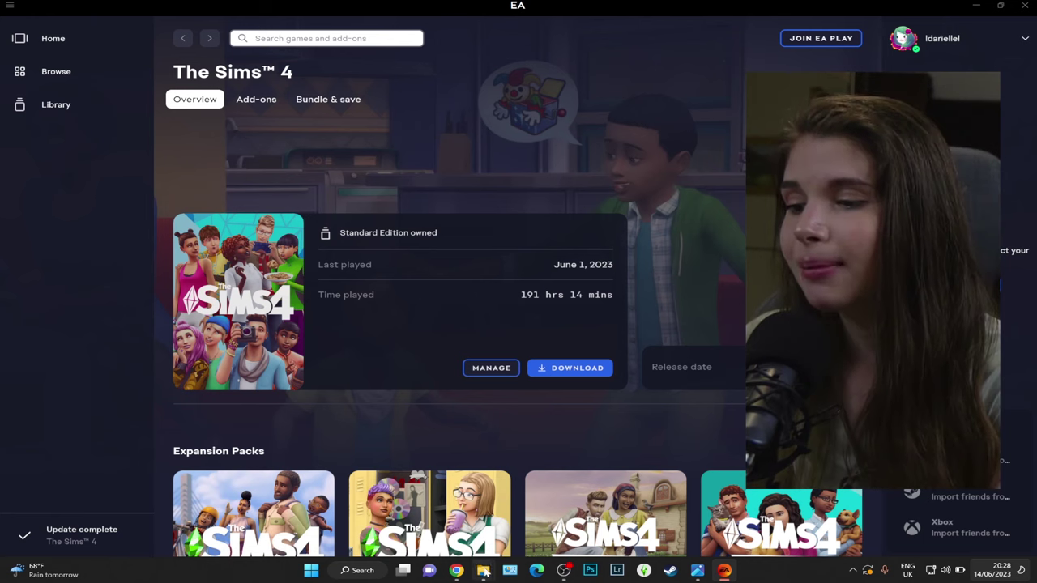
pyautogui.moveTo(484, 572)
pyautogui.click(421, 510)
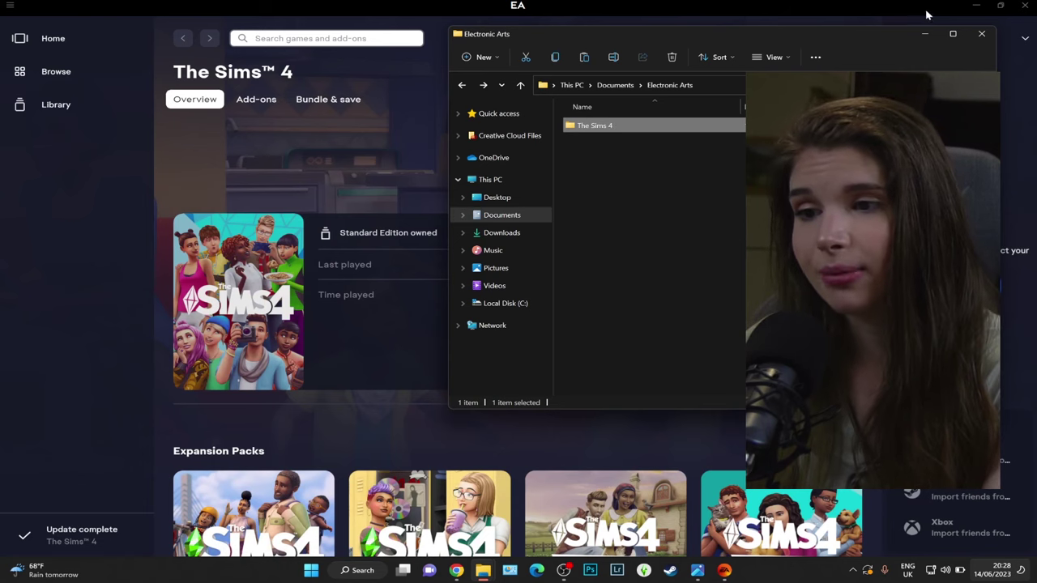
pyautogui.click(927, 34)
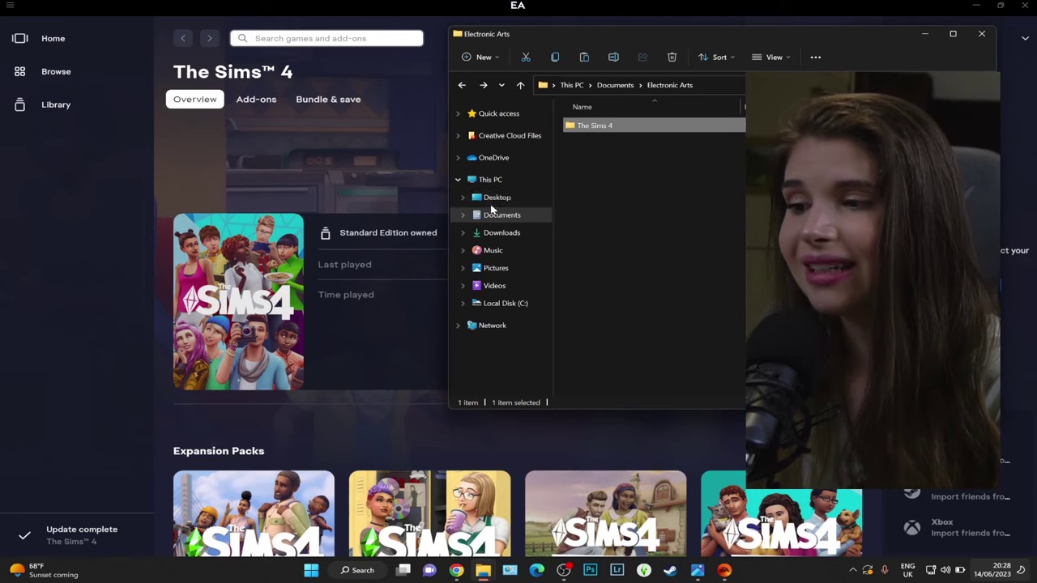
pyautogui.click(493, 200)
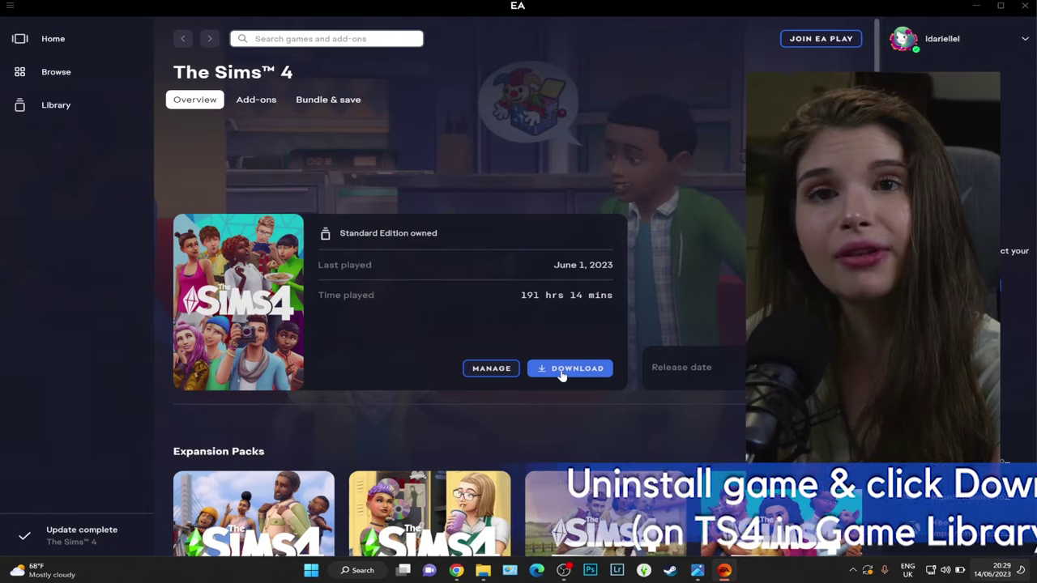
# - In The Sims 4 download options, select all seven add-ons
pyautogui.click(562, 369)
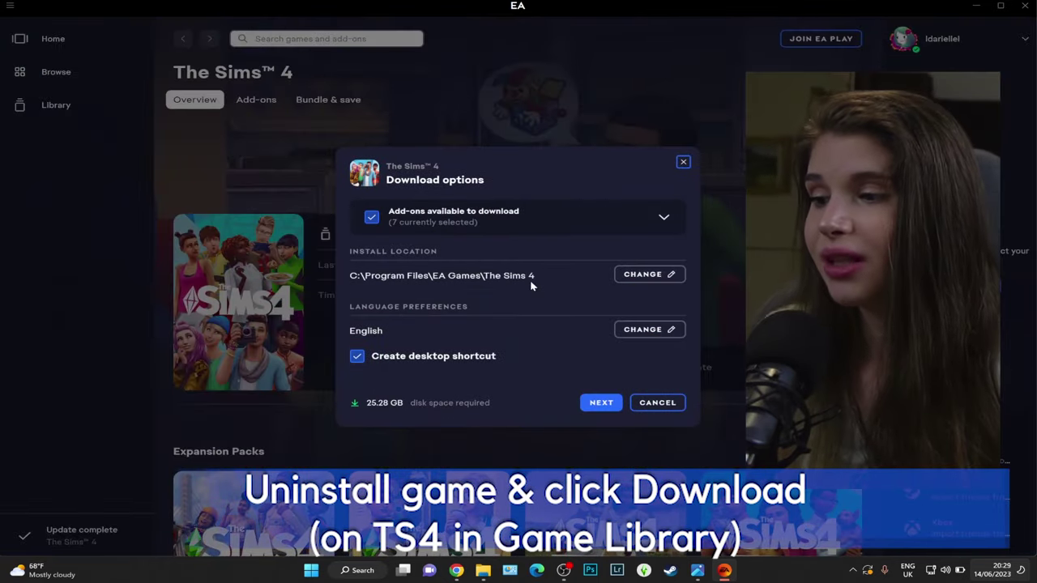
pyautogui.click(371, 219)
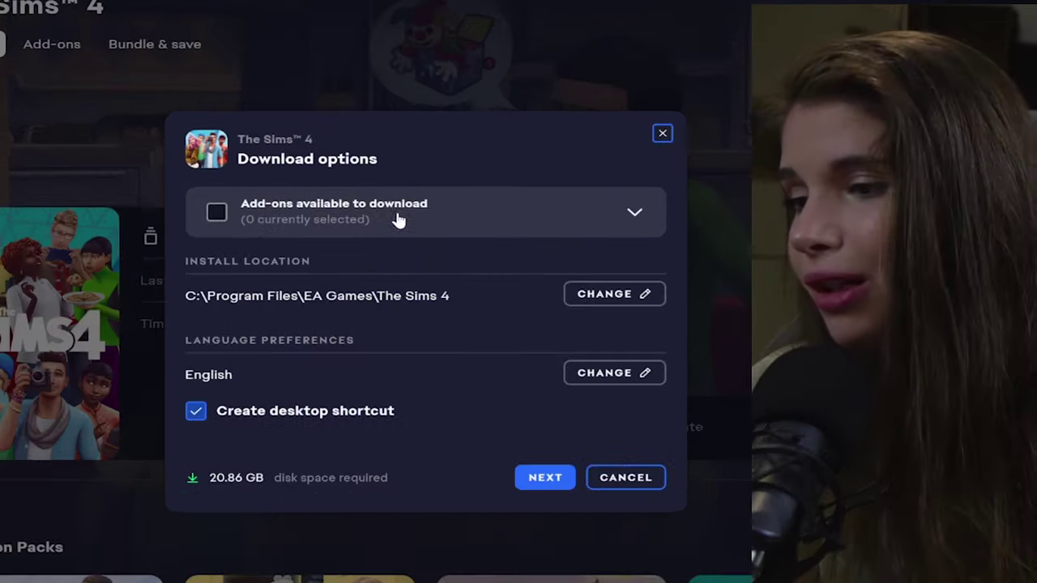
pyautogui.click(637, 212)
pyautogui.click(632, 85)
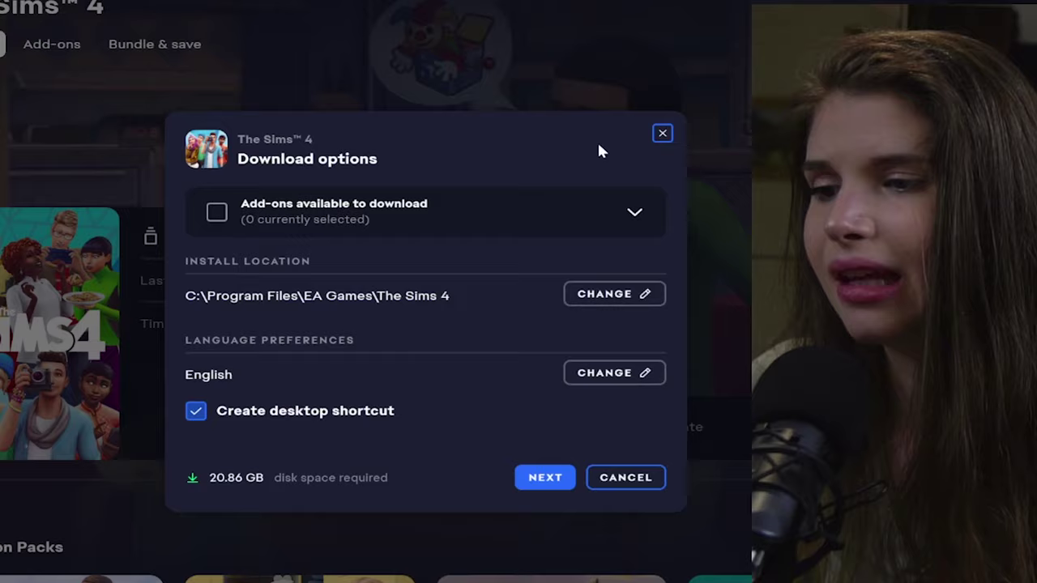
pyautogui.click(632, 212)
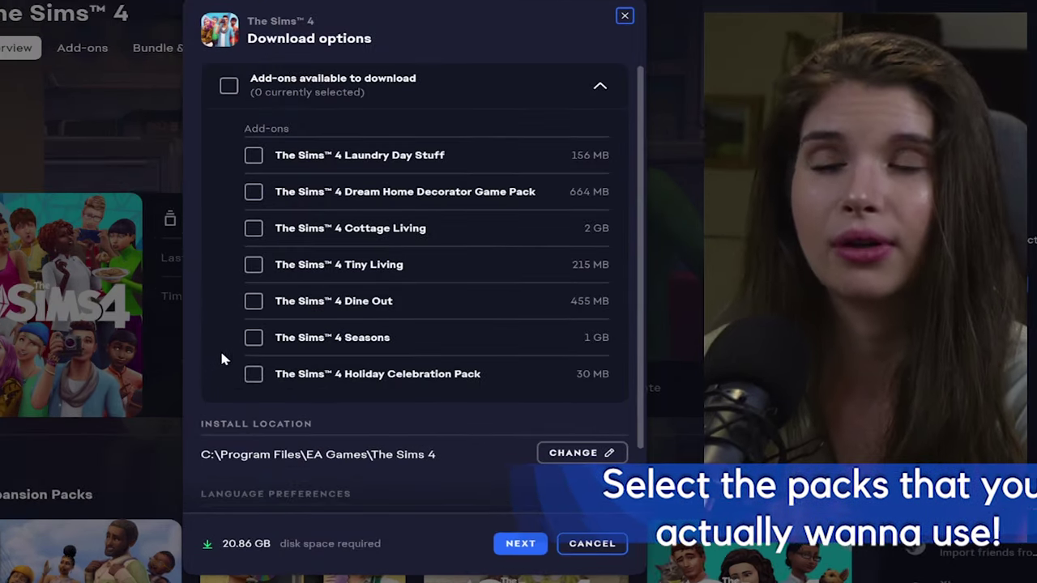
pyautogui.click(228, 85)
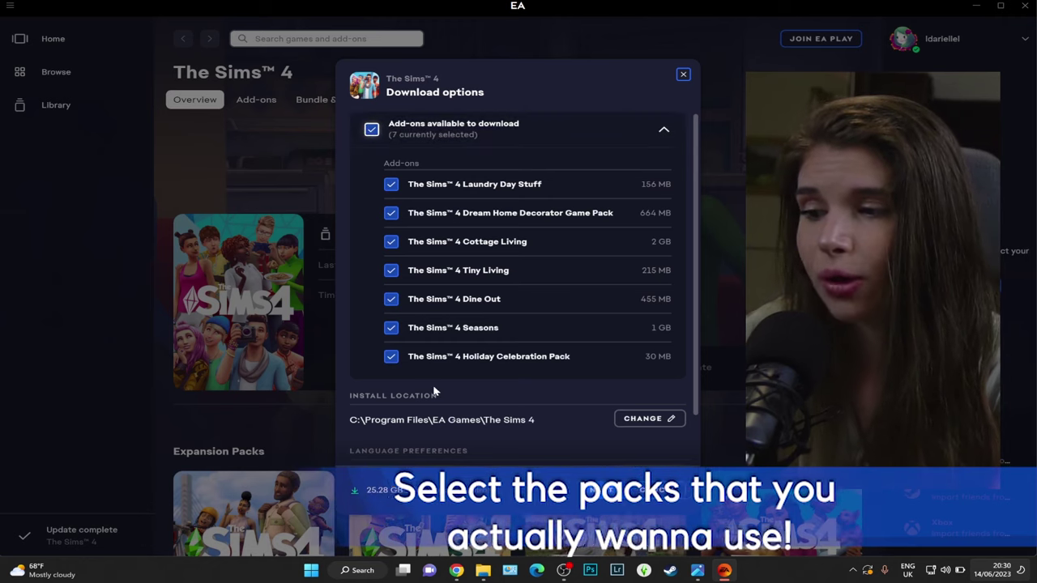
# - Keep Tiny Living and Cottage Living selected, accept the Terms of play and start downloading
pyautogui.click(391, 271)
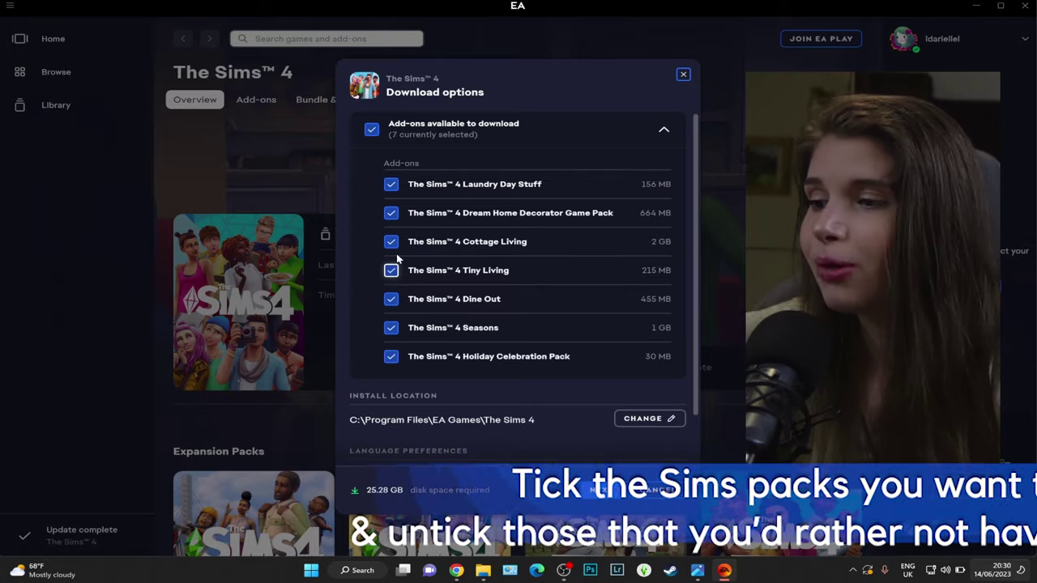
pyautogui.click(204, 260)
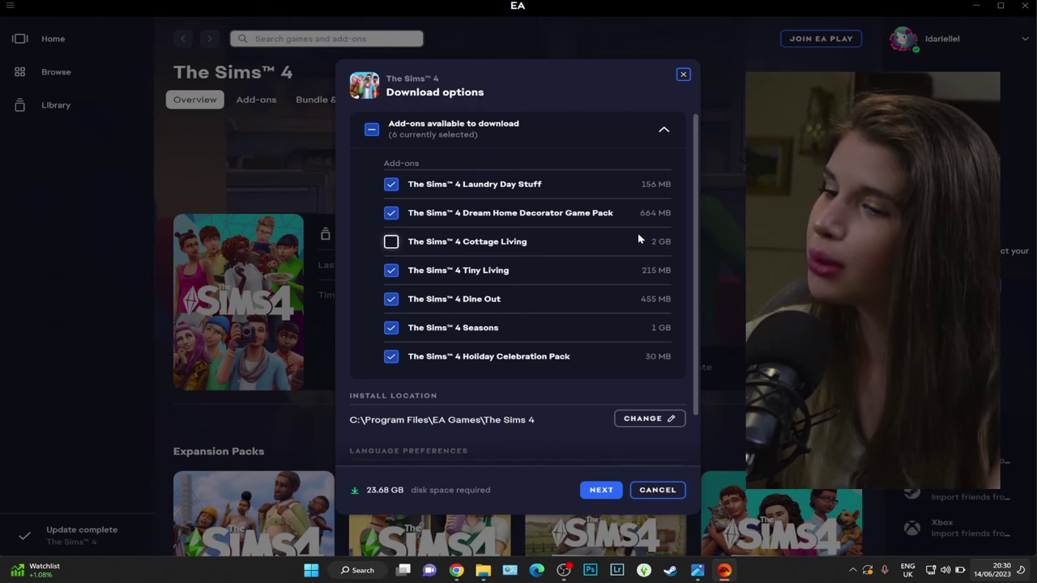
pyautogui.click(430, 250)
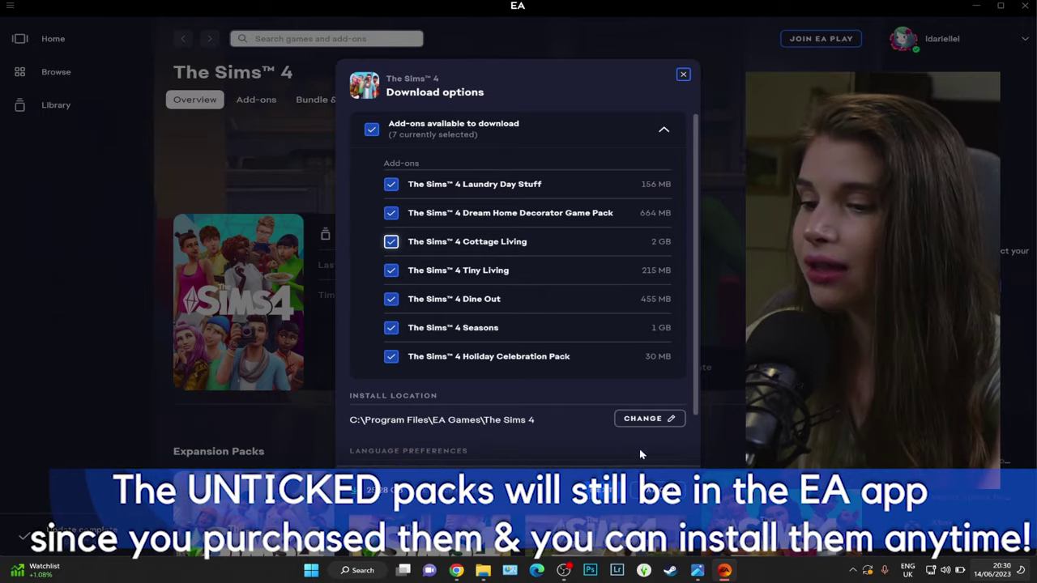
pyautogui.press('Return')
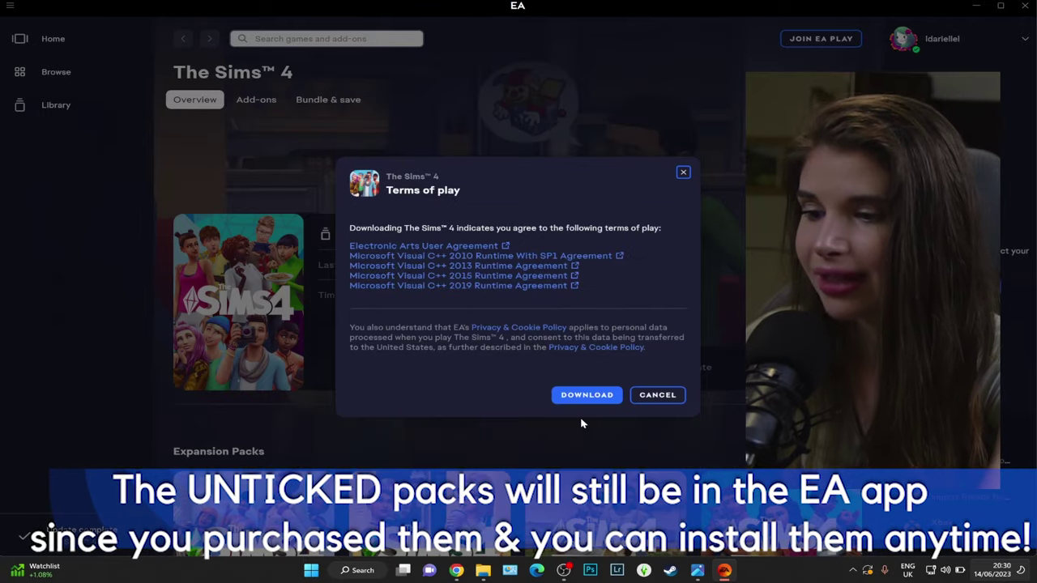
pyautogui.click(583, 401)
pyautogui.moveTo(491, 573)
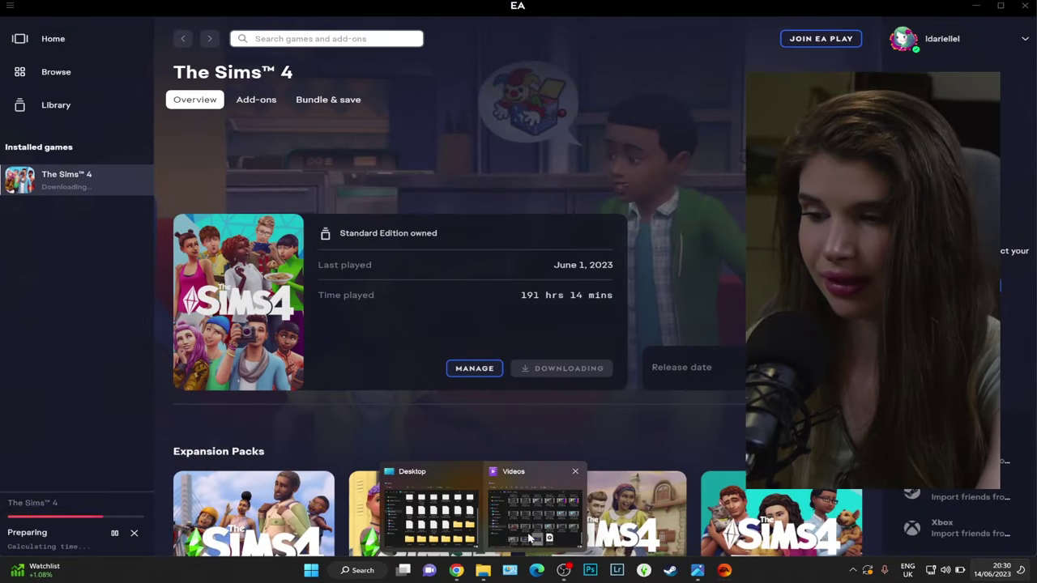
pyautogui.click(430, 507)
# - Open Documents > Electronic Arts > The Sims 4 and confirm the Tray saves remain
pyautogui.click(502, 214)
pyautogui.doubleClick(595, 138)
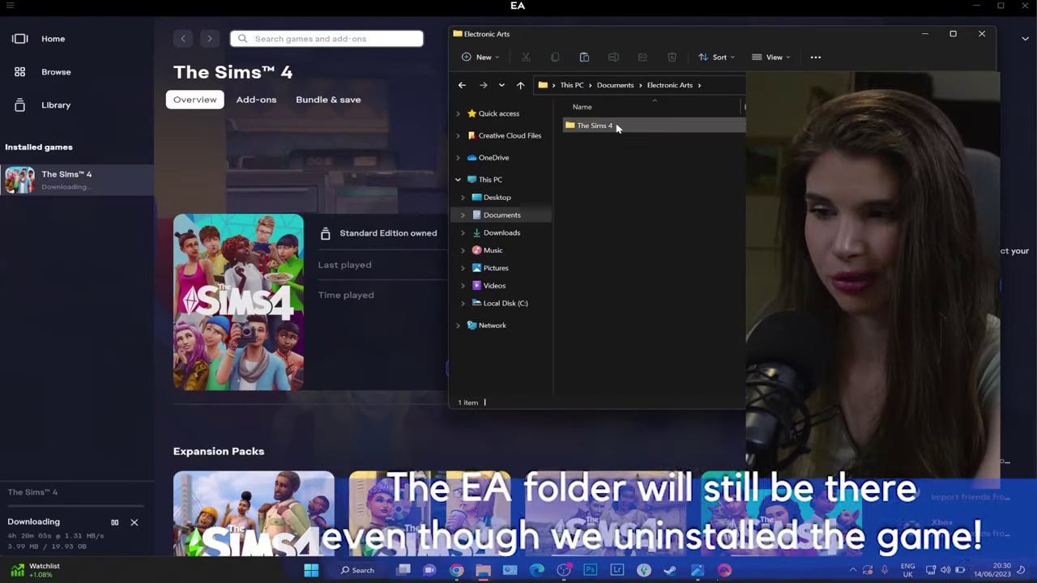
pyautogui.doubleClick(616, 127)
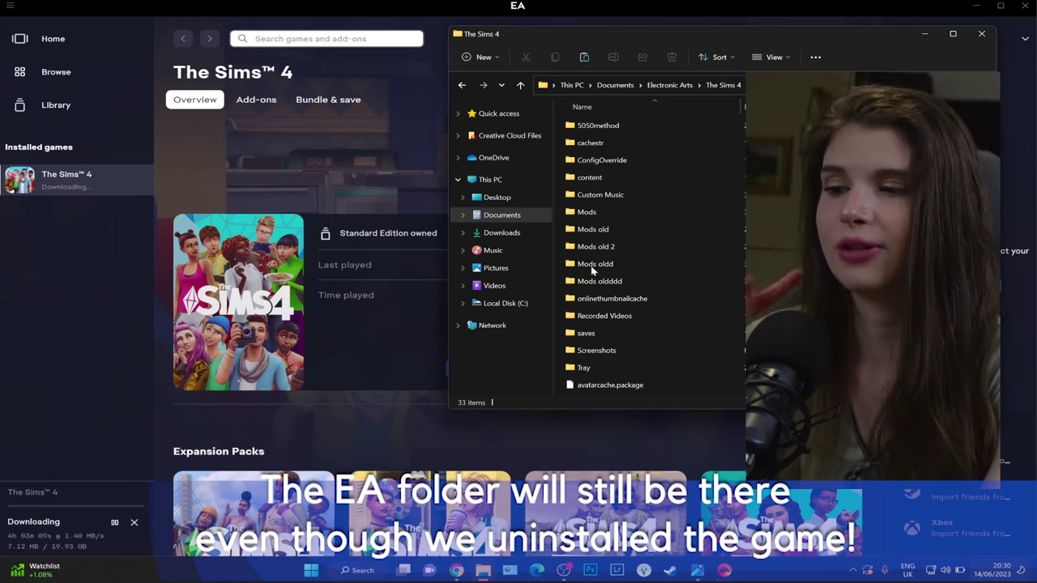
pyautogui.click(484, 85)
pyautogui.click(462, 84)
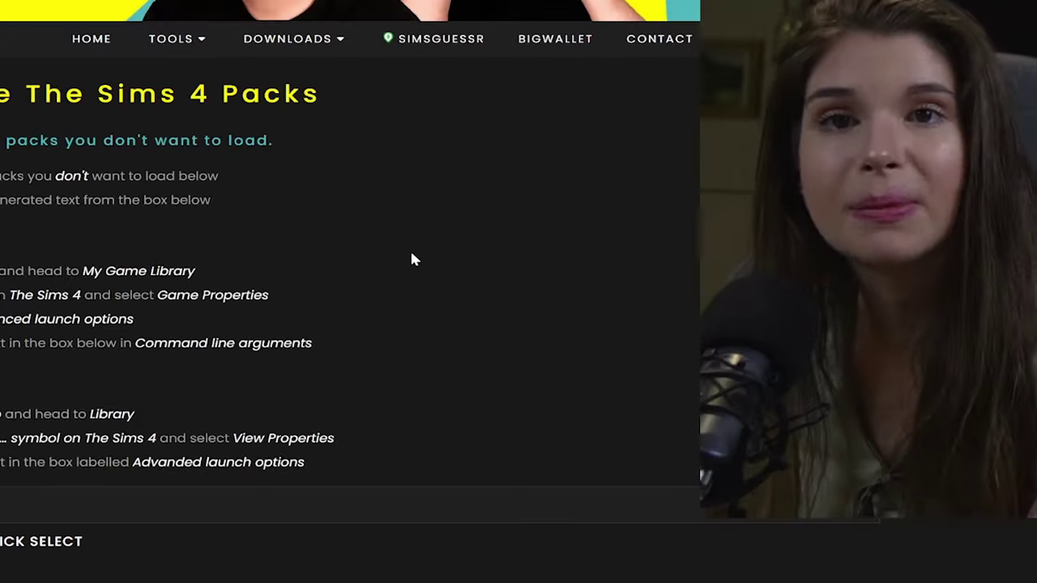
# - Try the disable-all checkboxes for stuff, game and expansion packs, then clear them
pyautogui.scroll(-3, 411, 260)
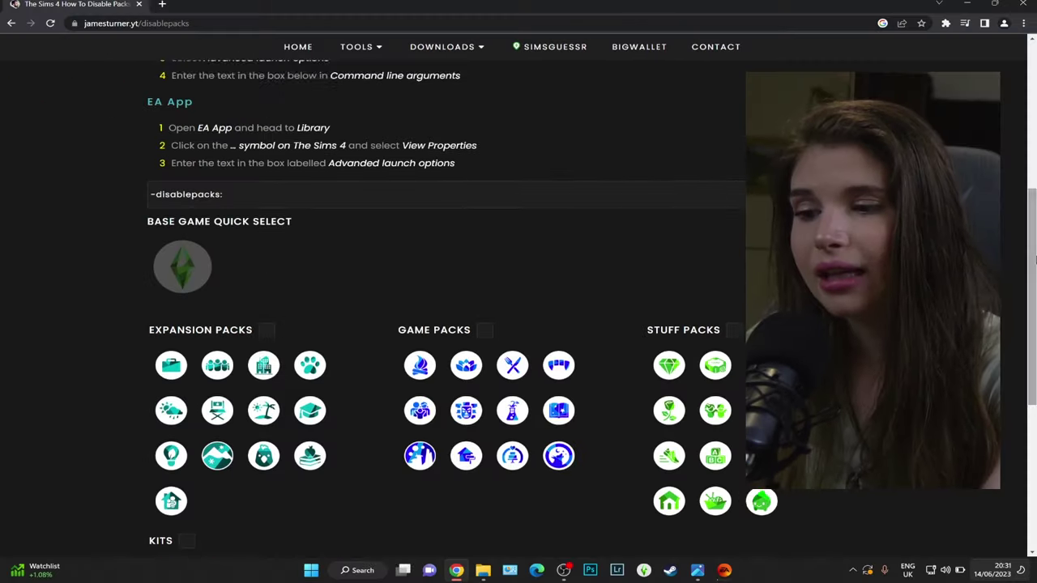
pyautogui.scroll(-1, 410, 249)
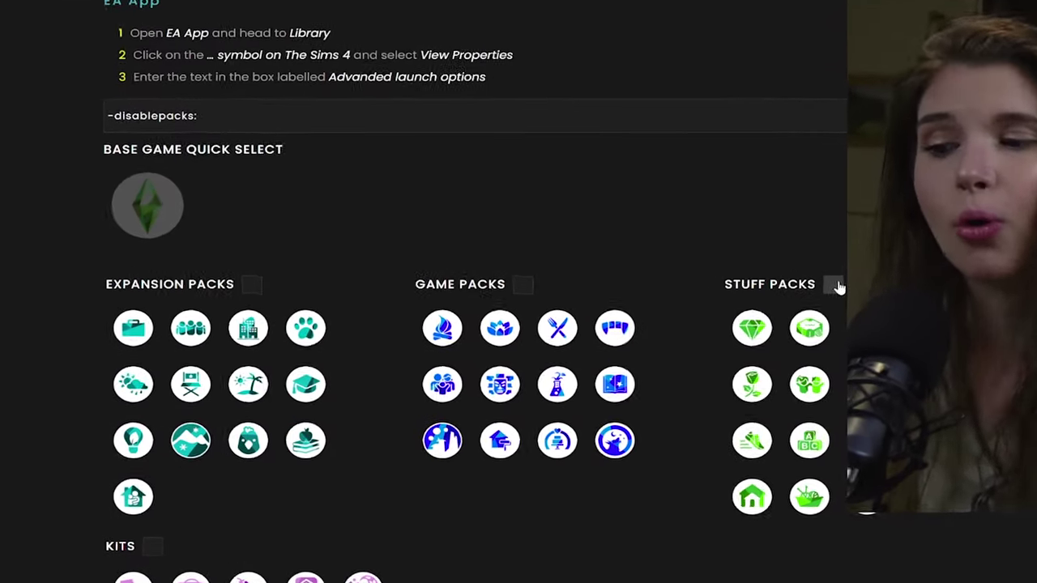
pyautogui.click(734, 303)
pyautogui.click(889, 274)
pyautogui.click(544, 272)
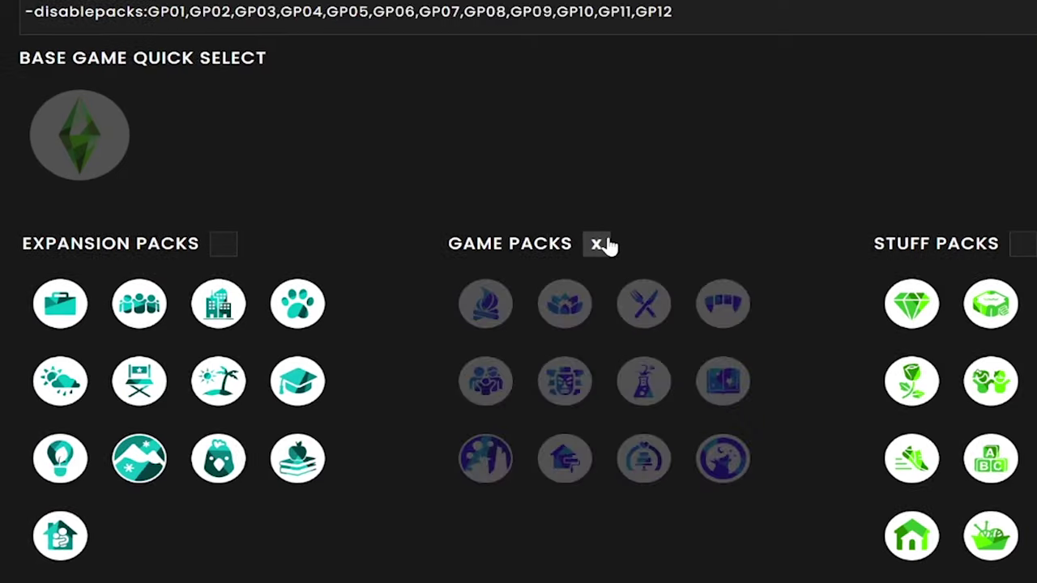
pyautogui.click(543, 273)
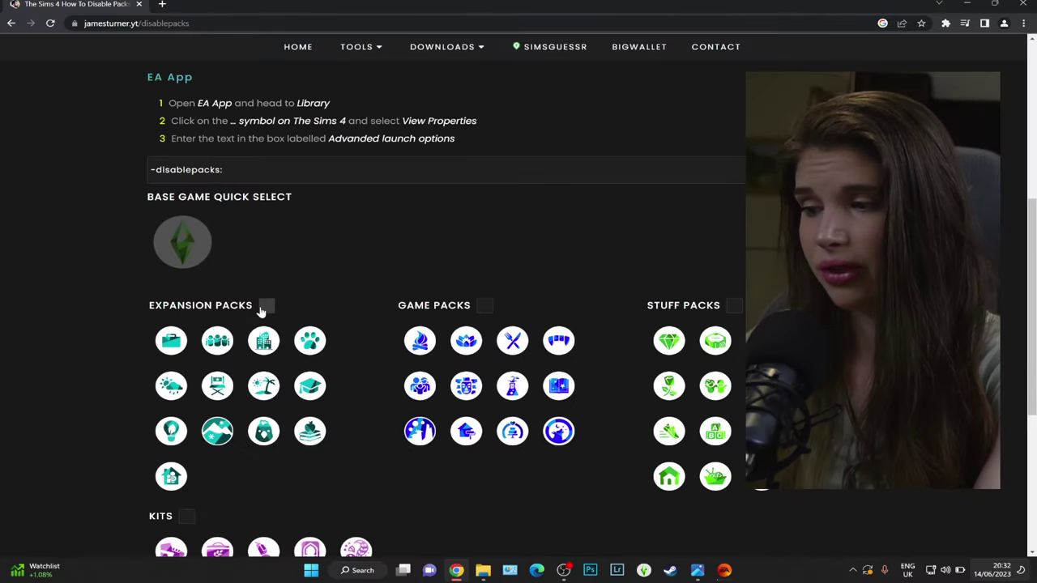
pyautogui.click(267, 305)
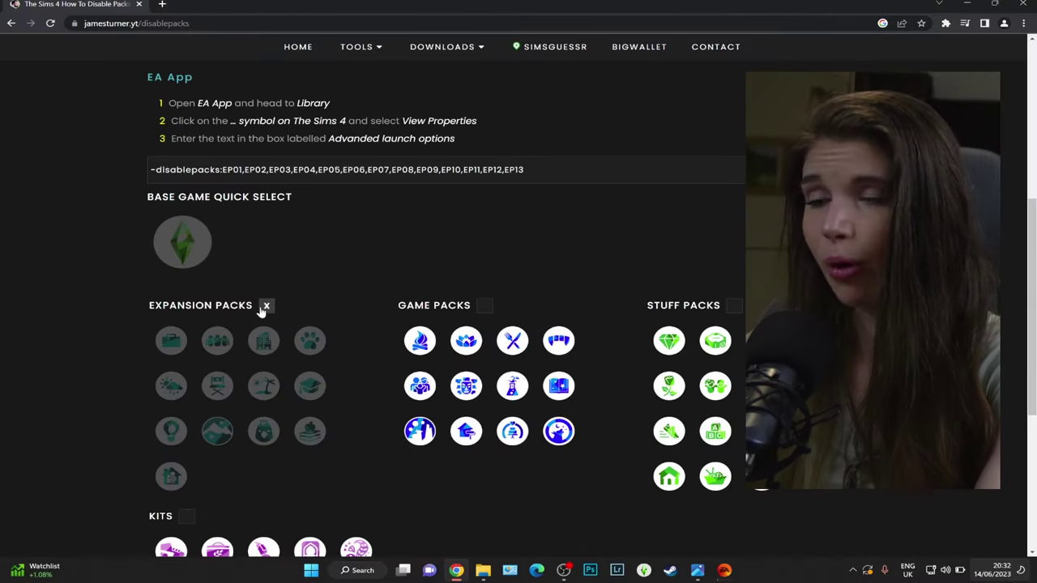
pyautogui.click(266, 306)
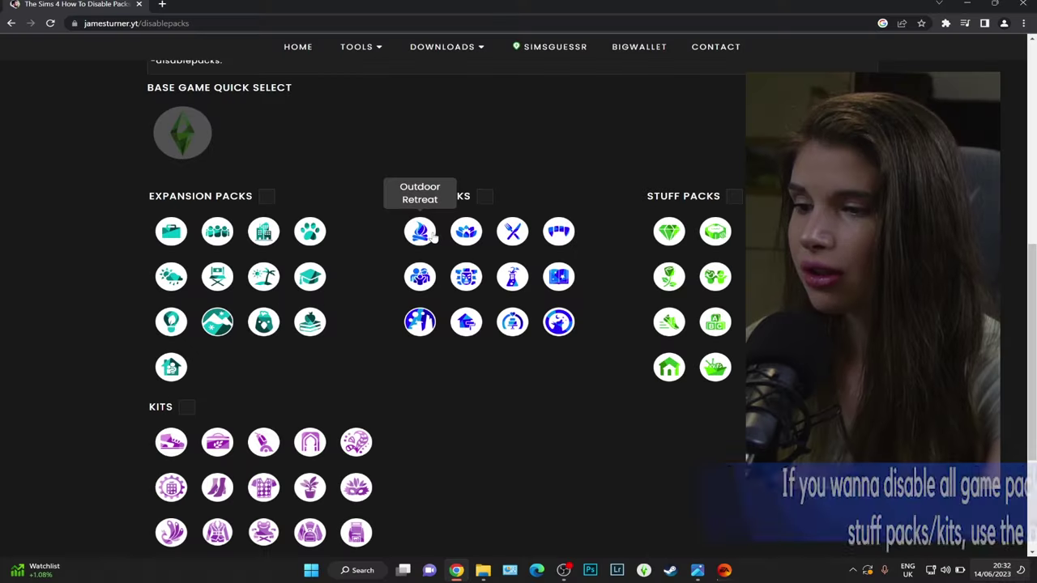
# - Mark individual packs and copy the launch string -disablepacks:EP01,EP02,GP01,SP01,SP02
pyautogui.click(419, 232)
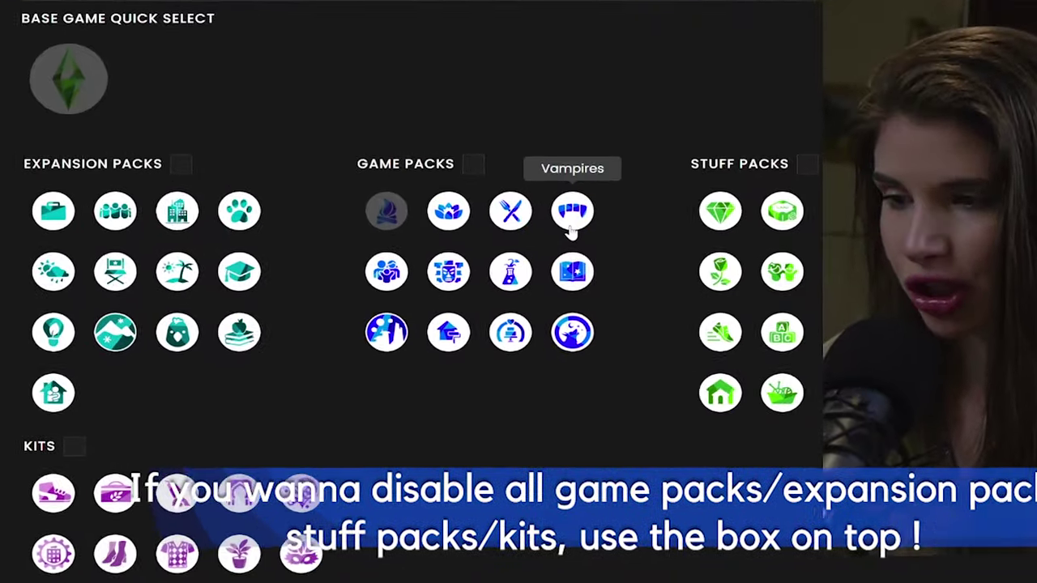
pyautogui.click(511, 213)
pyautogui.click(449, 212)
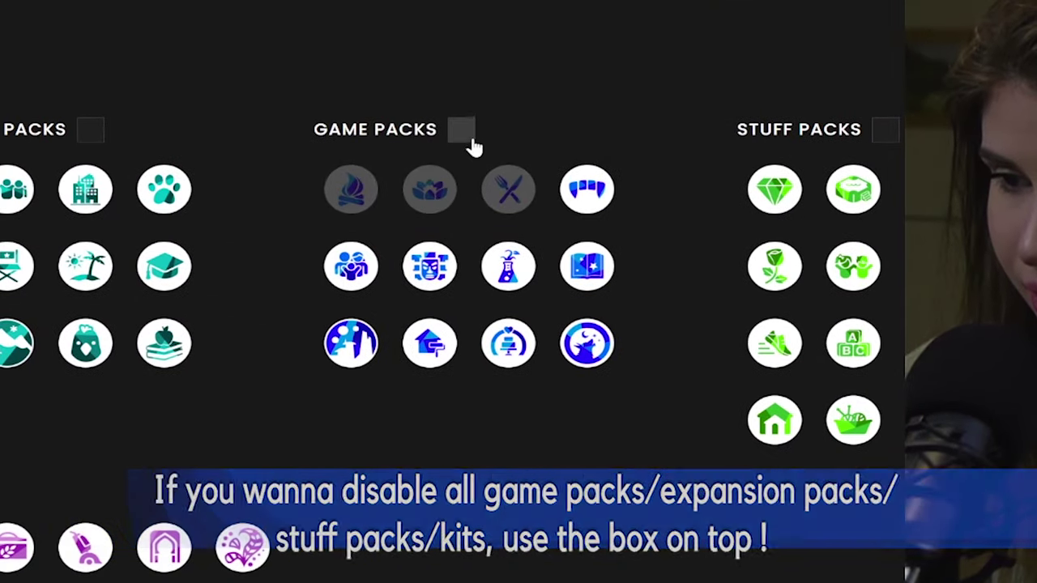
pyautogui.click(470, 139)
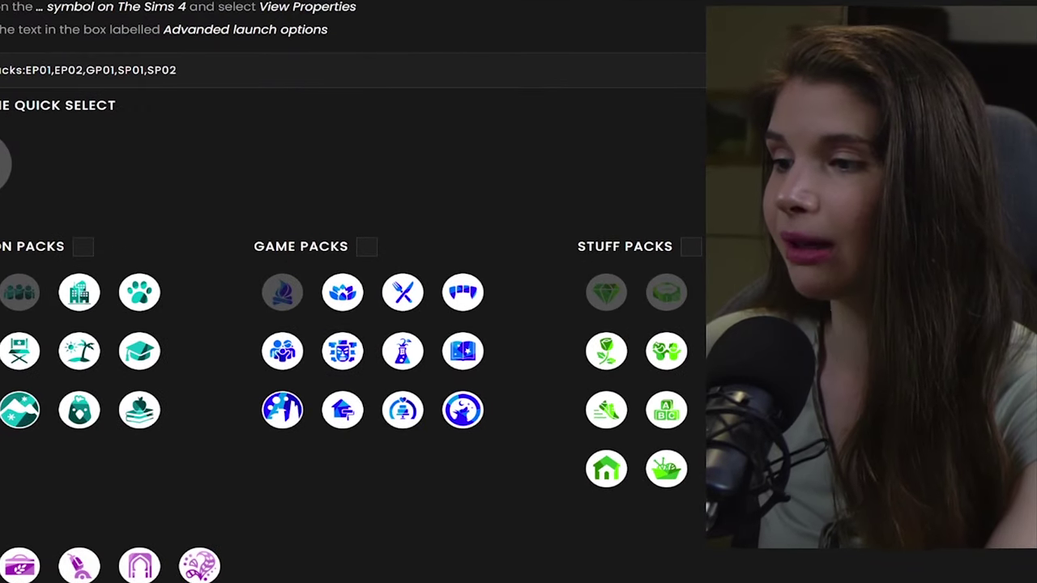
pyautogui.click(54, 70)
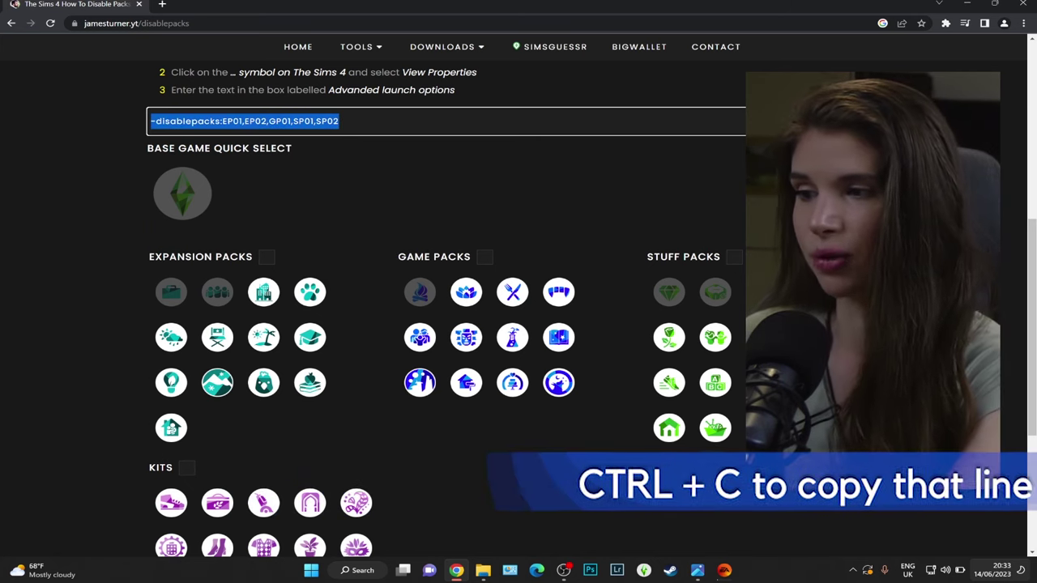
pyautogui.click(482, 571)
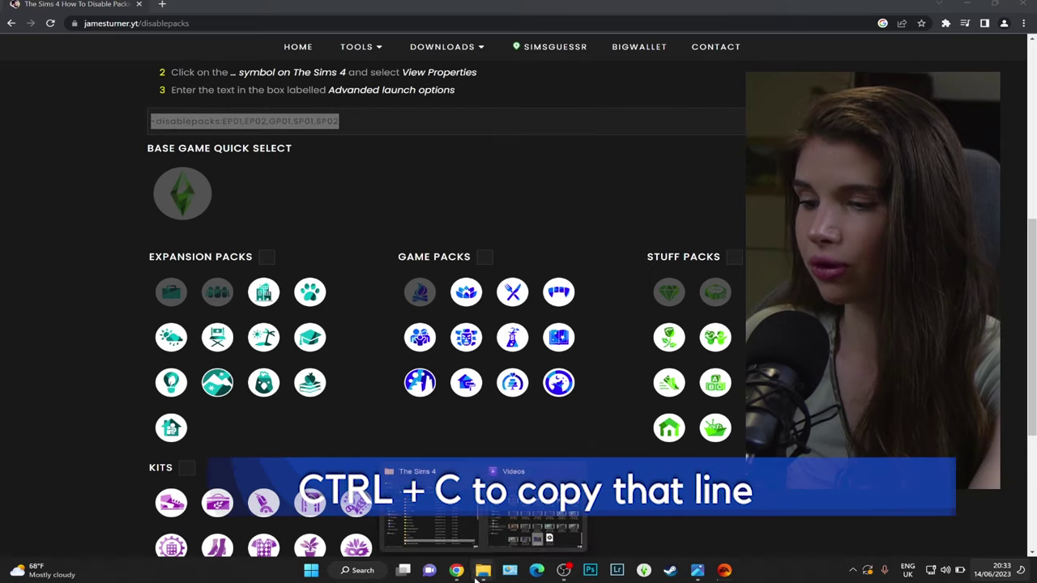
# - Bring The Sims 4 File Explorer window to the front
pyautogui.click(469, 515)
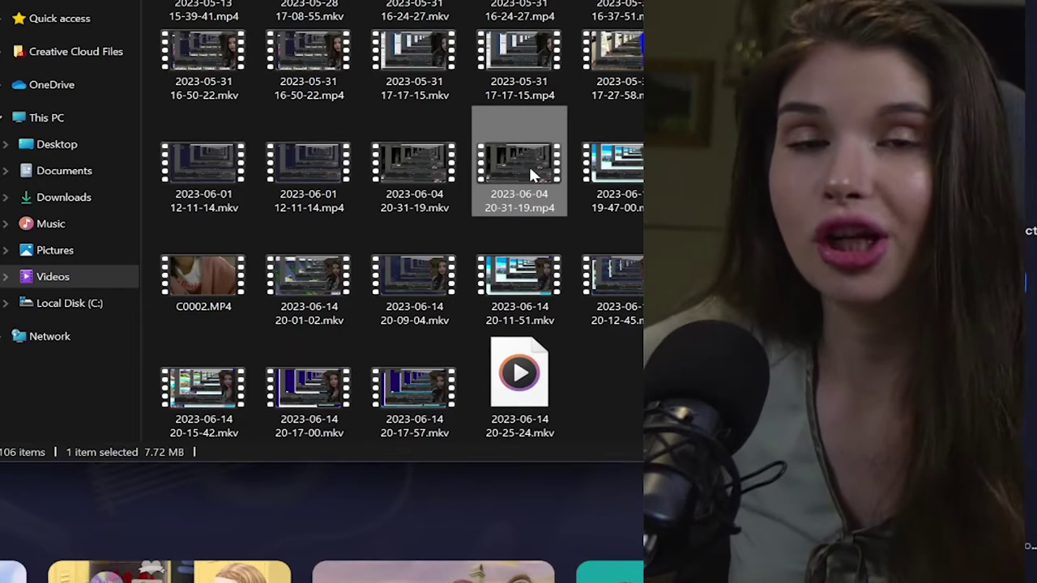
pyautogui.doubleClick(531, 171)
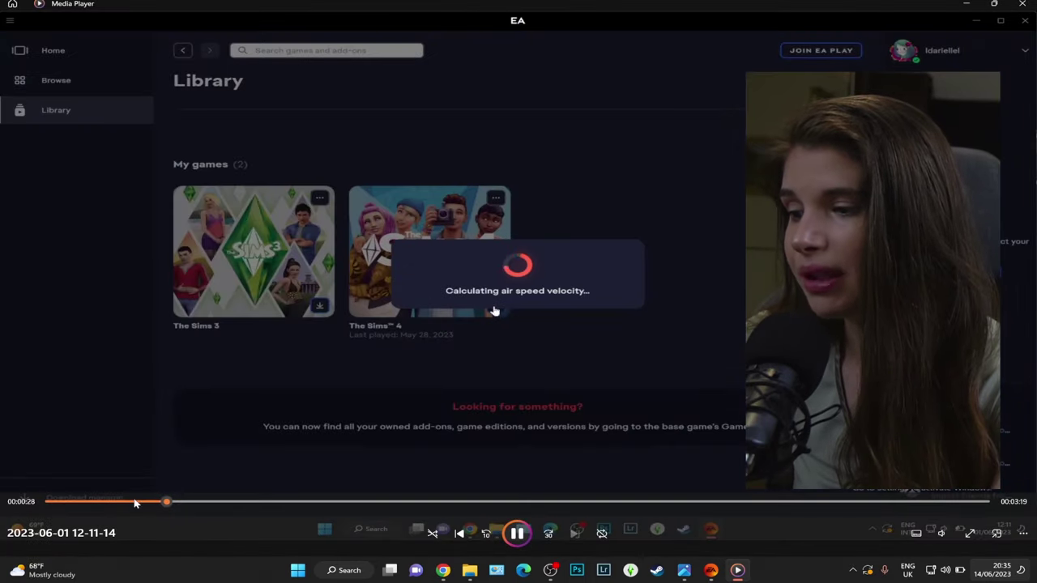
pyautogui.click(179, 421)
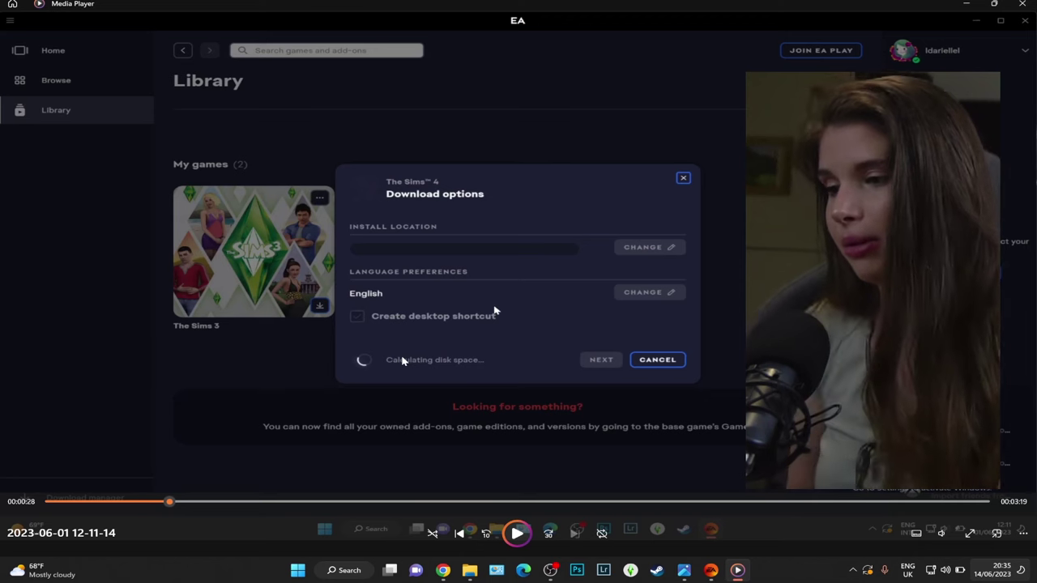
pyautogui.press('space')
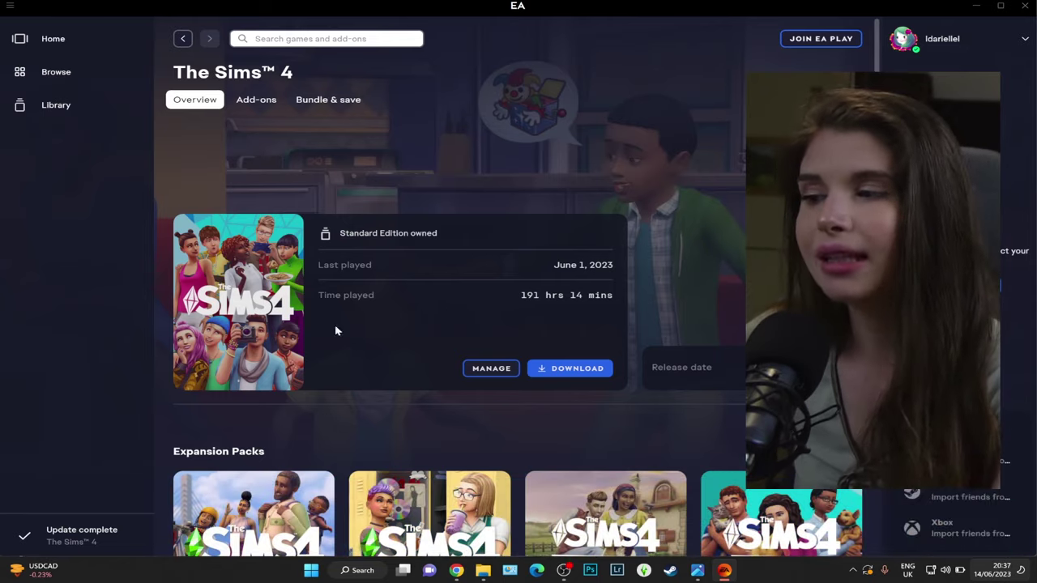
# - Open the EA app Settings from the top-left menu to reach My account
pyautogui.click(16, 6)
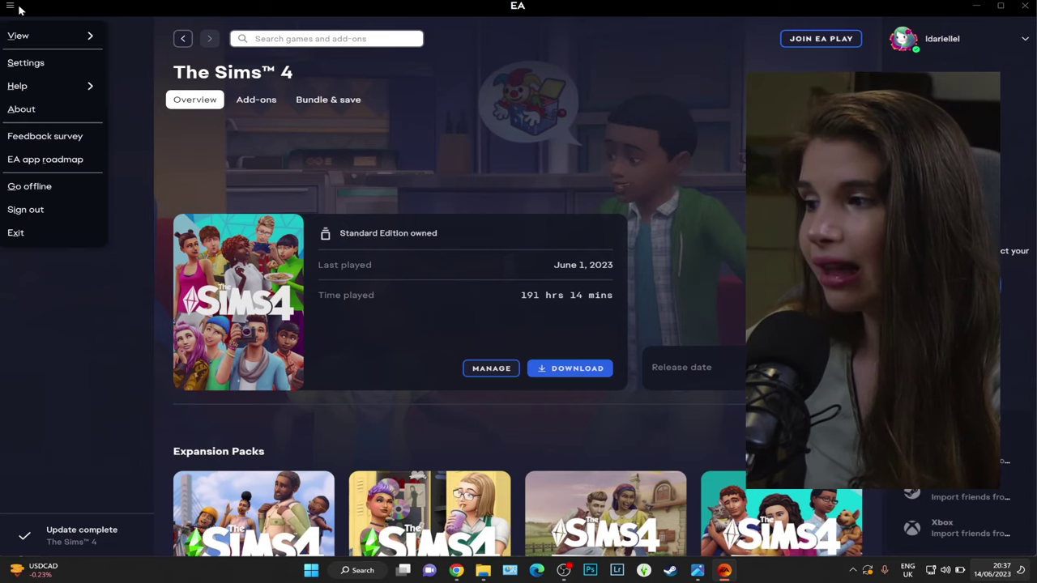
pyautogui.click(32, 65)
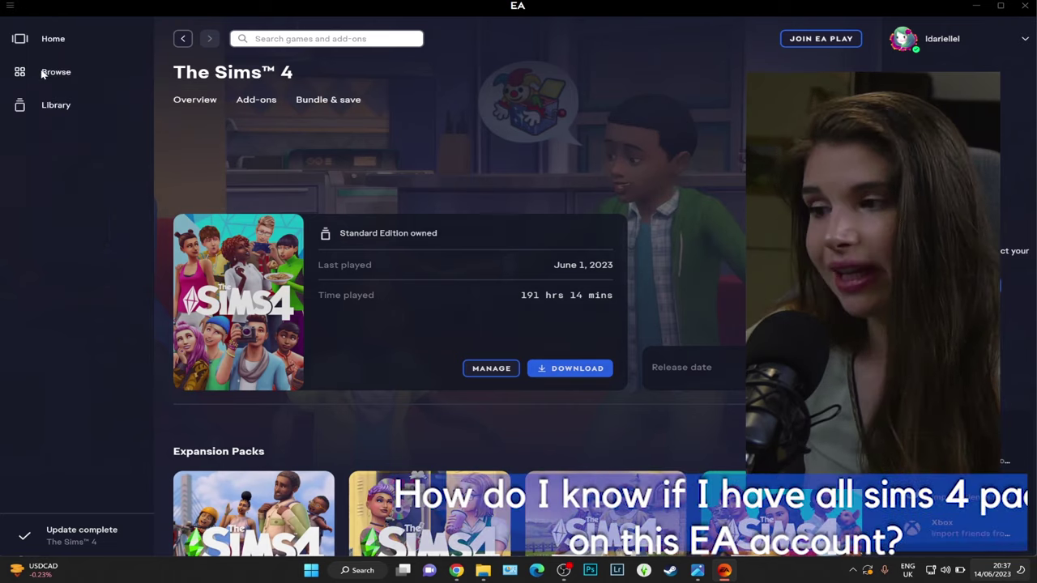